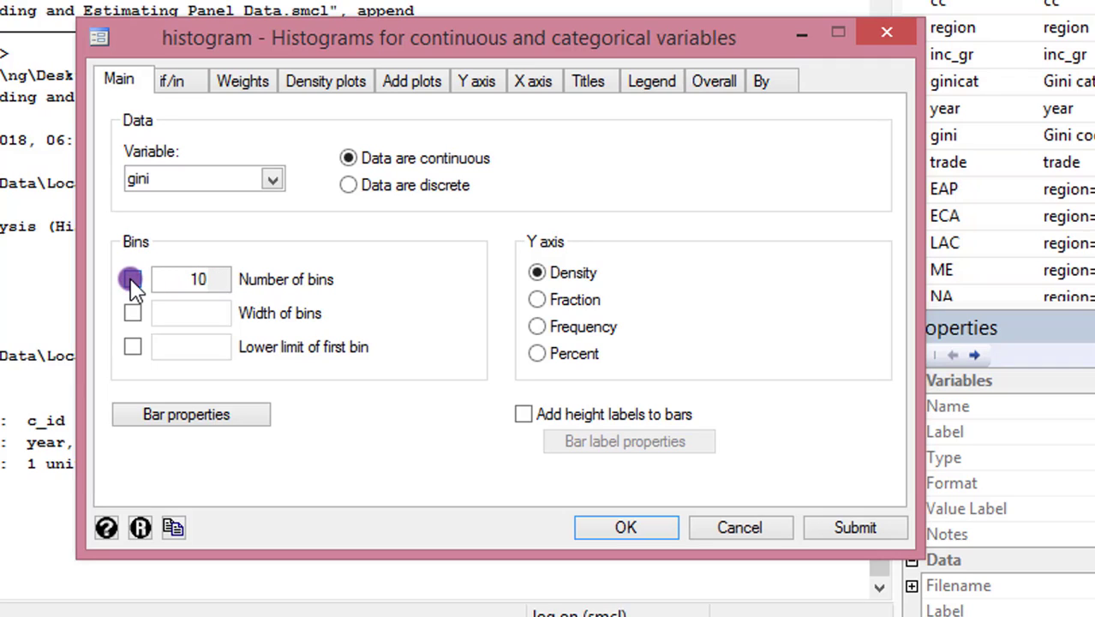
# Set the gini histogram to 5 bins with Frequency on the Y axis and height labels added to the bars
pyautogui.click(195, 284)
pyautogui.click(524, 414)
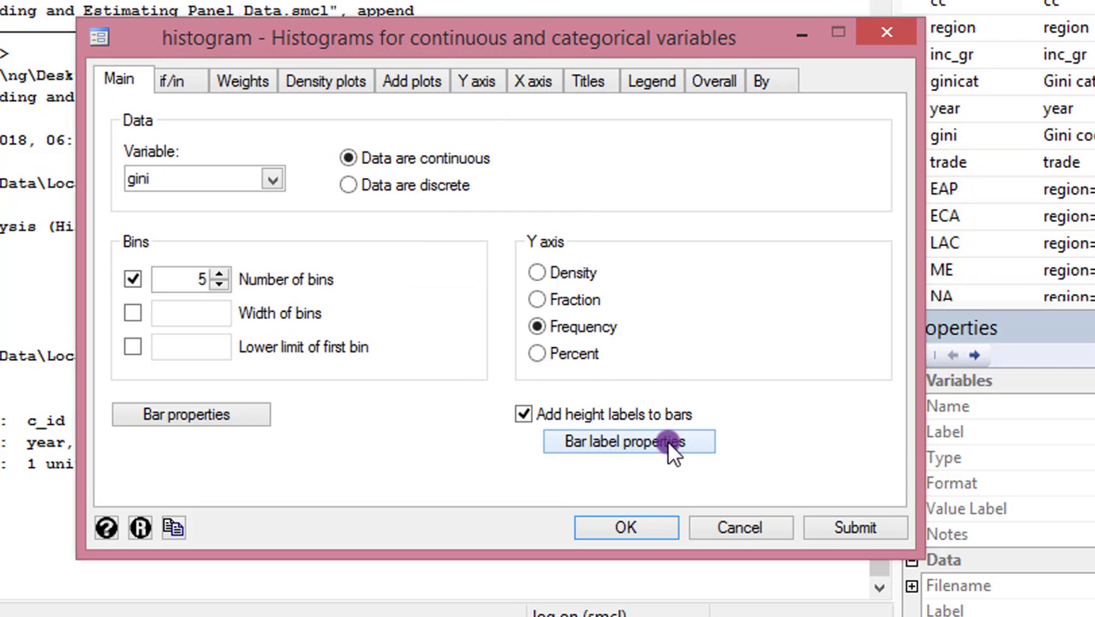
# Format the bar height labels with Small size and Black color
pyautogui.click(673, 452)
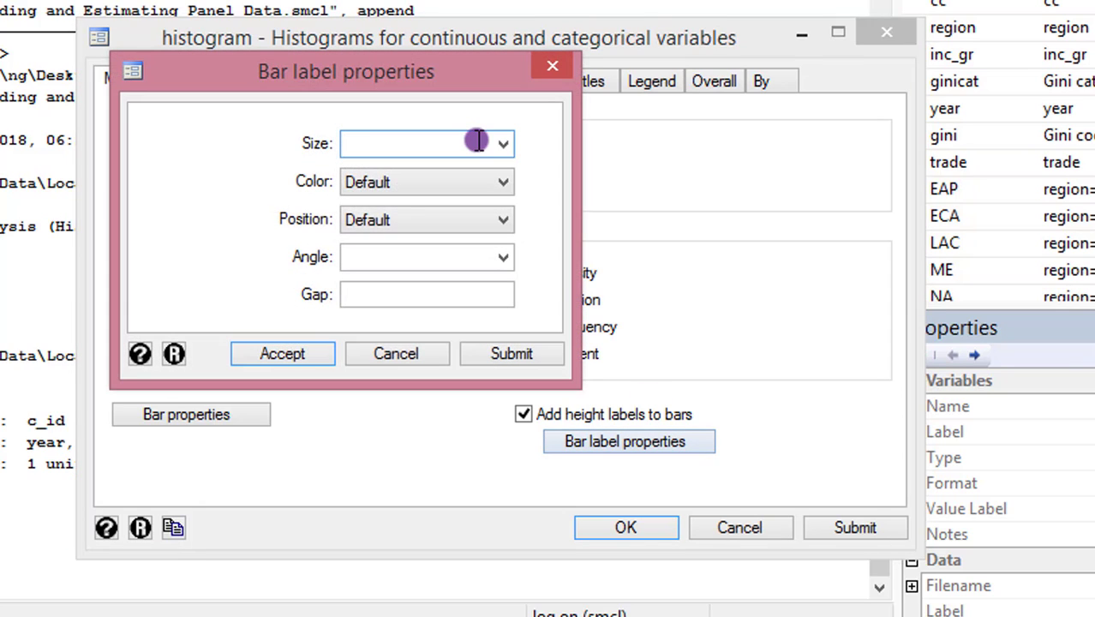
pyautogui.click(503, 146)
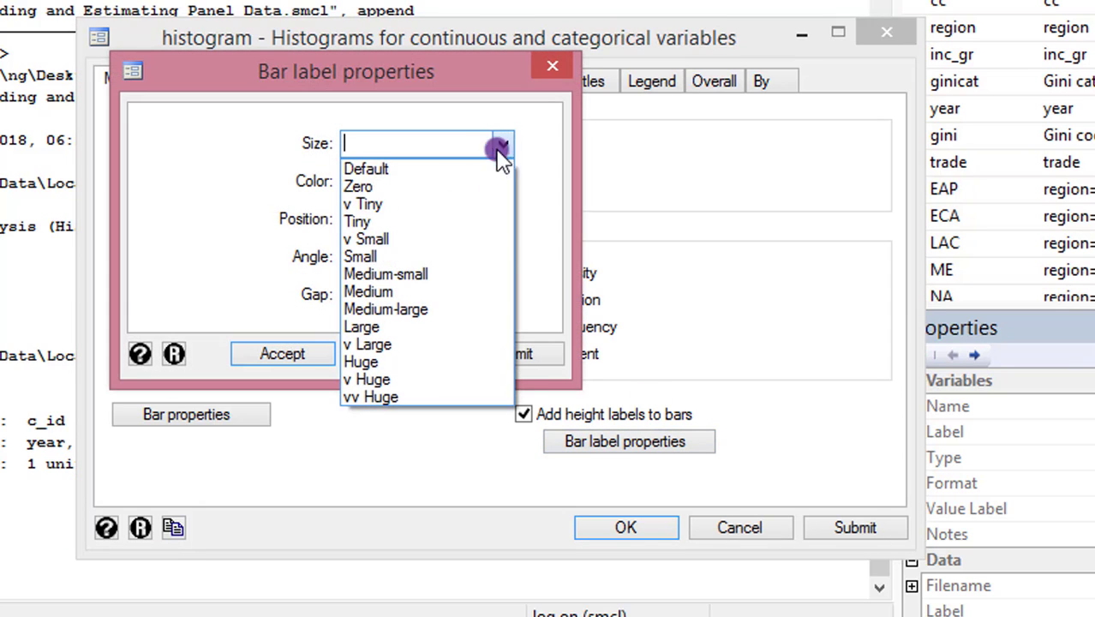
pyautogui.click(402, 257)
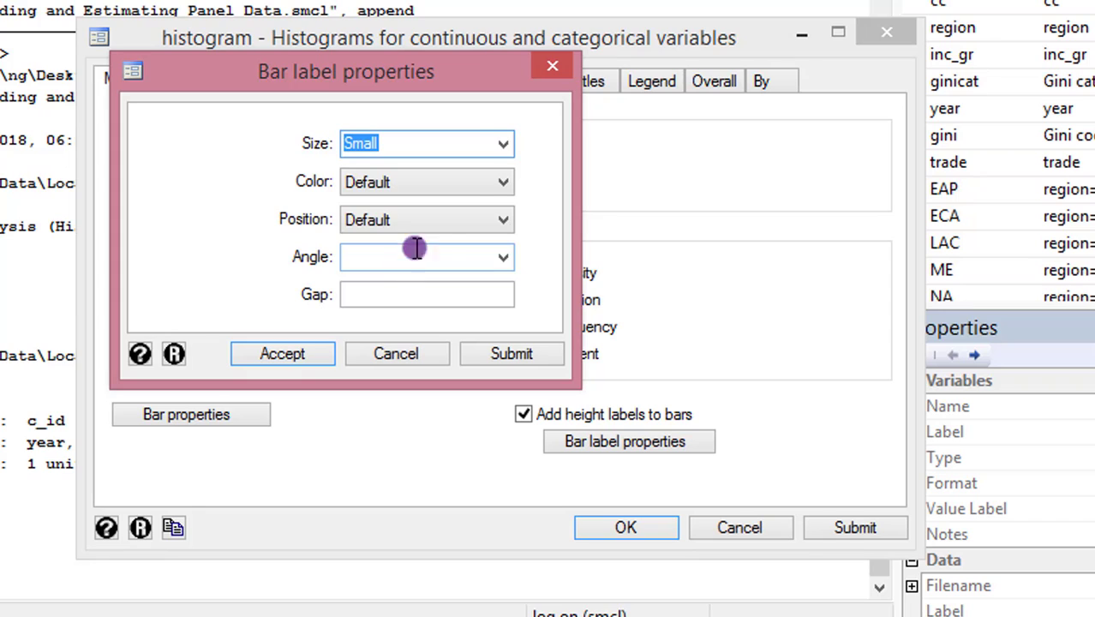
pyautogui.click(503, 183)
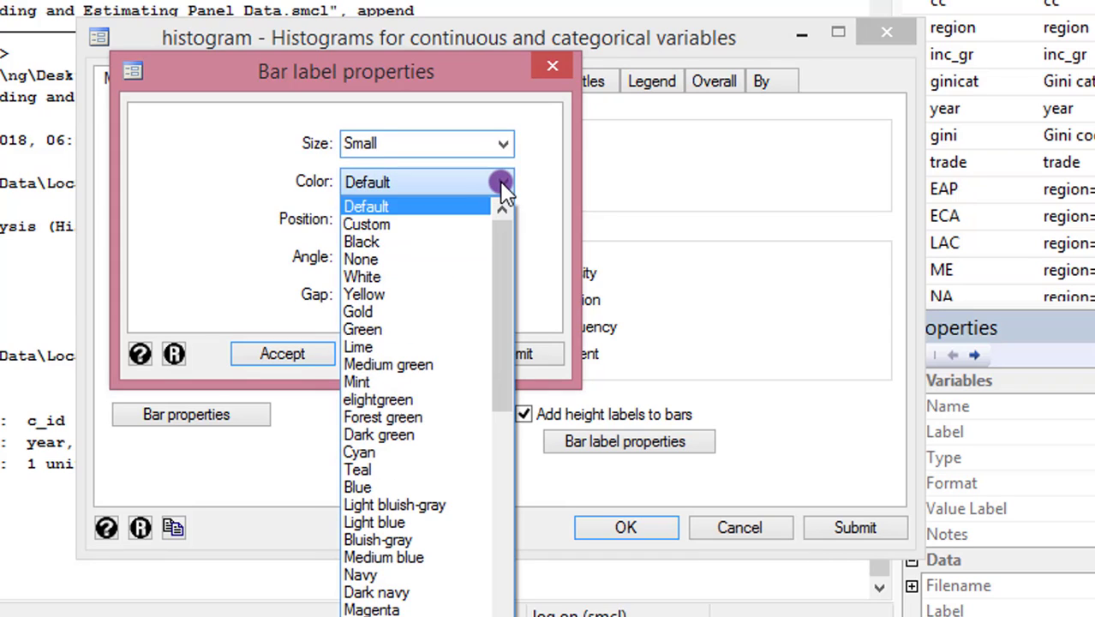
pyautogui.click(437, 244)
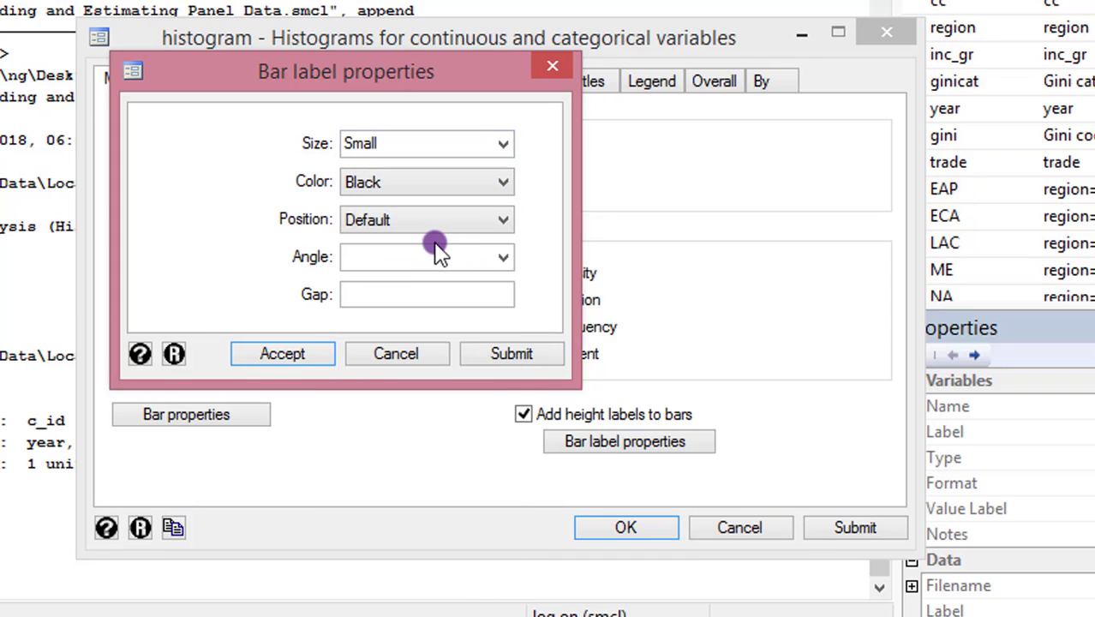
pyautogui.click(503, 221)
pyautogui.click(504, 220)
pyautogui.click(278, 353)
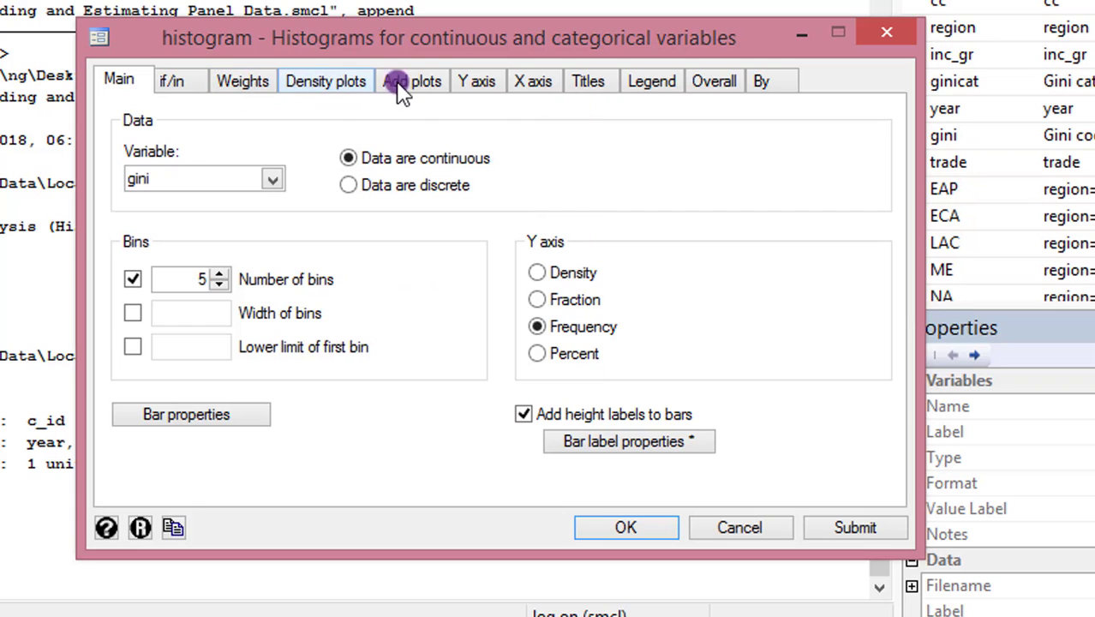
# Title the Y axis "Frequency" and format that title with Small size and Black color
pyautogui.click(478, 79)
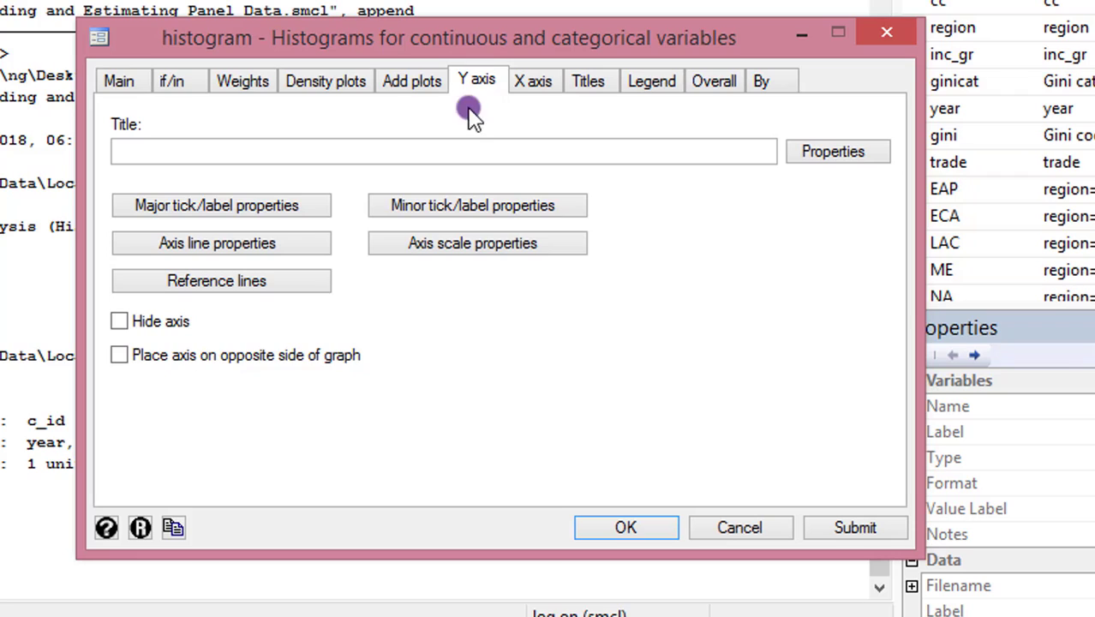
pyautogui.click(464, 149)
pyautogui.write('Frequency')
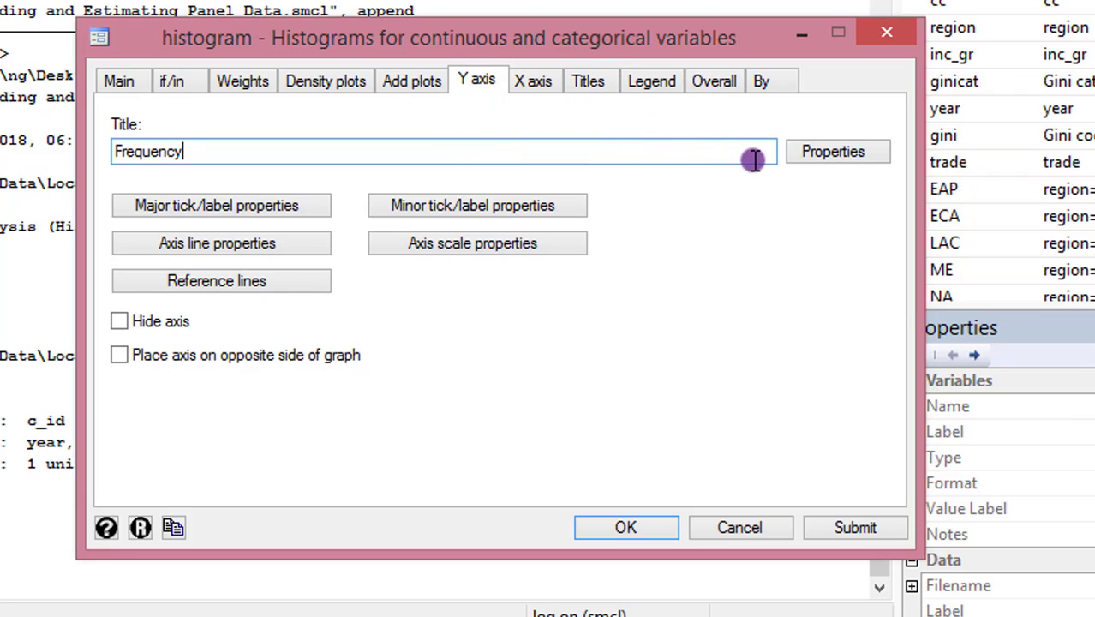
pyautogui.click(823, 156)
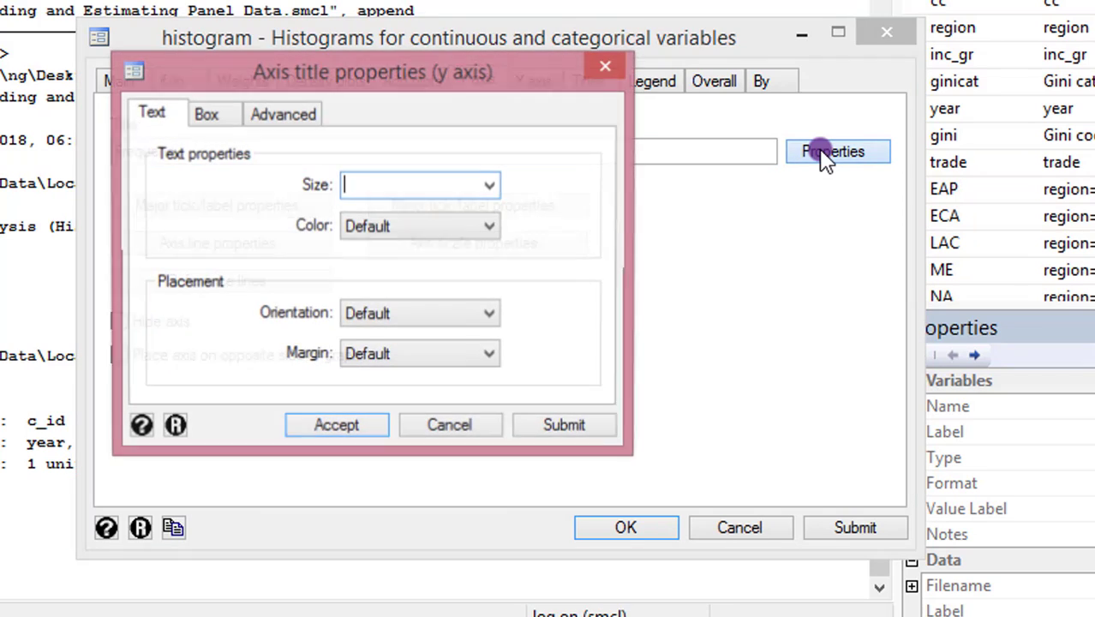
pyautogui.click(490, 186)
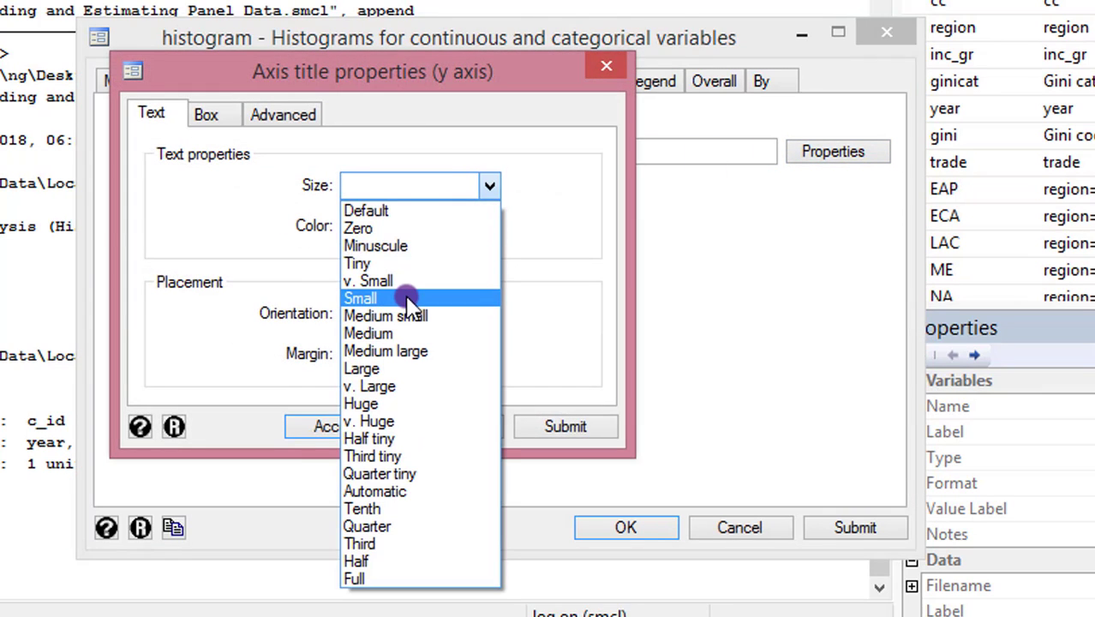
pyautogui.click(445, 226)
pyautogui.click(489, 226)
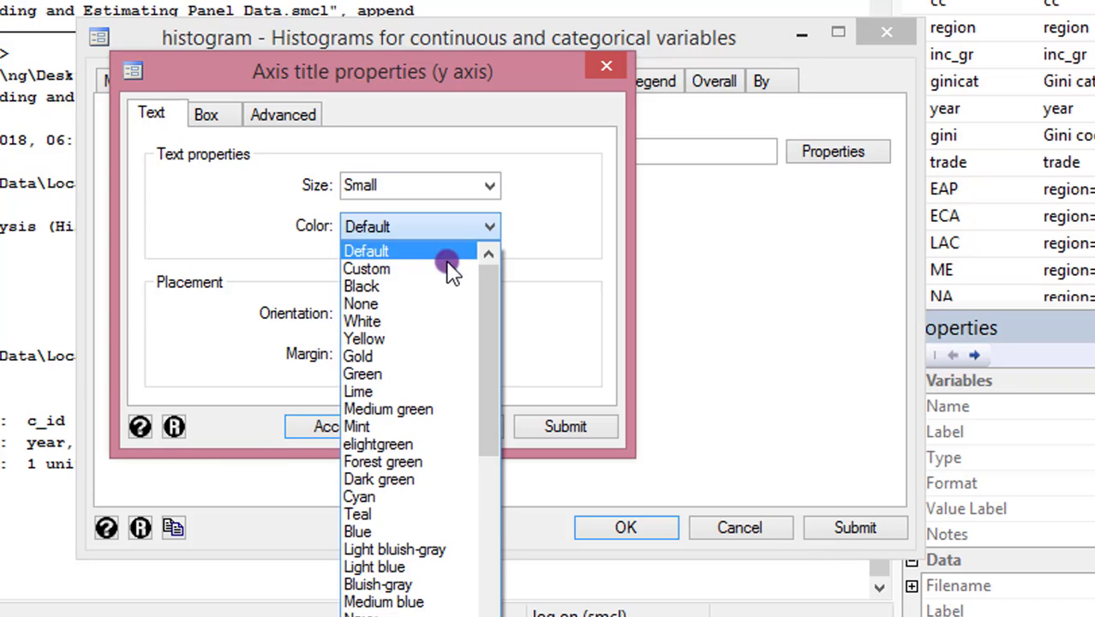
pyautogui.click(437, 286)
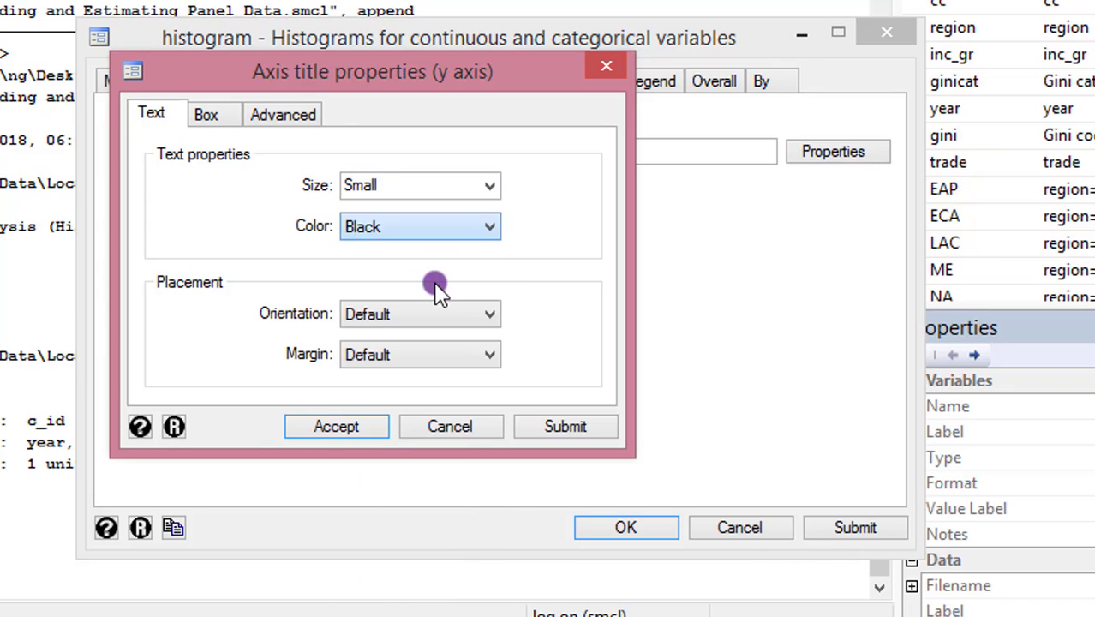
pyautogui.click(338, 428)
# Title the X axis "Average Gini Coefficient" and format that title with Small size and Black color
pyautogui.click(533, 82)
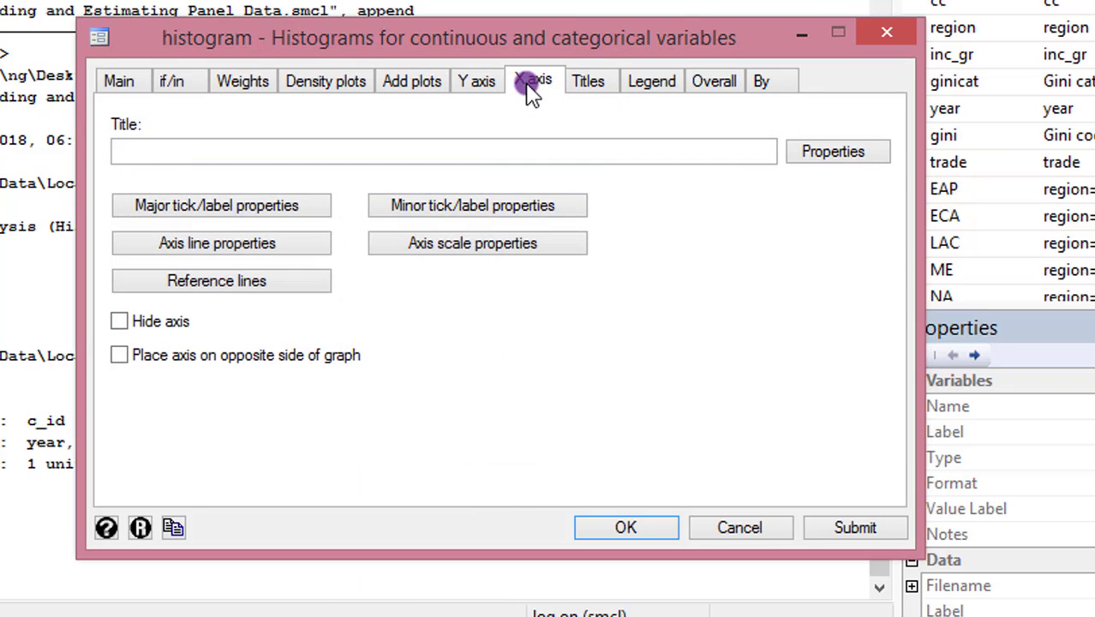
pyautogui.click(526, 152)
pyautogui.write('Average Gini Coefficient')
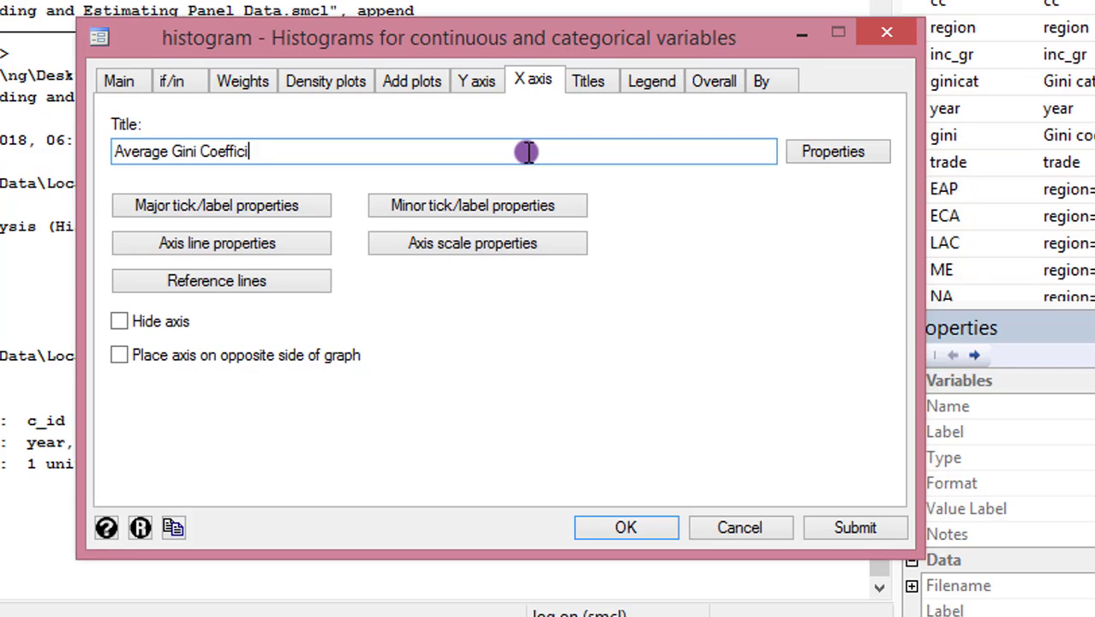
pyautogui.click(835, 152)
pyautogui.click(490, 185)
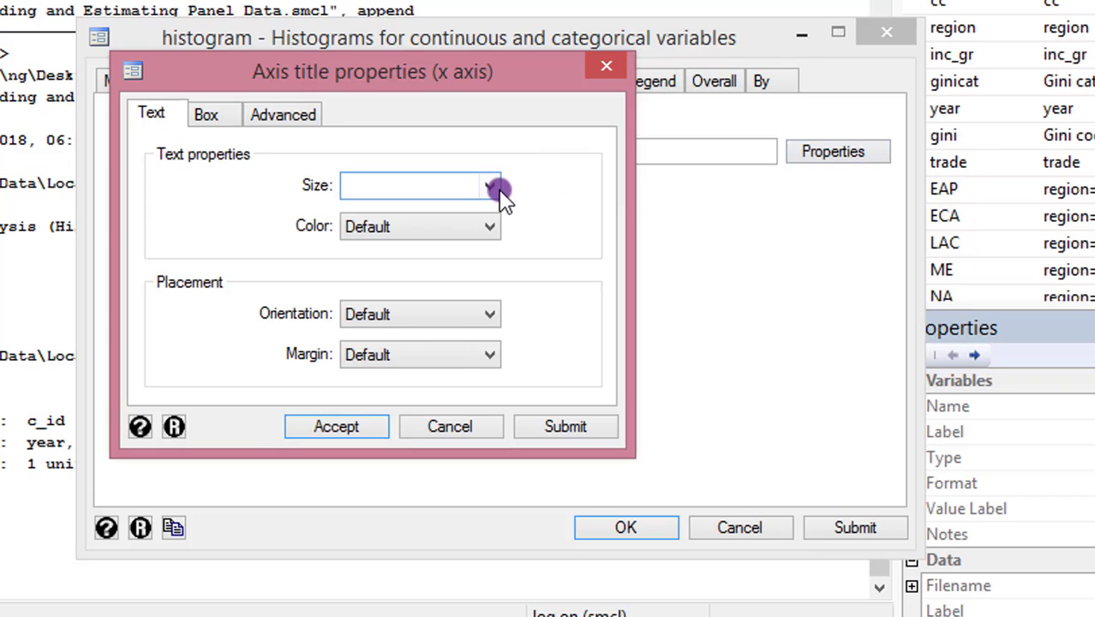
pyautogui.click(473, 240)
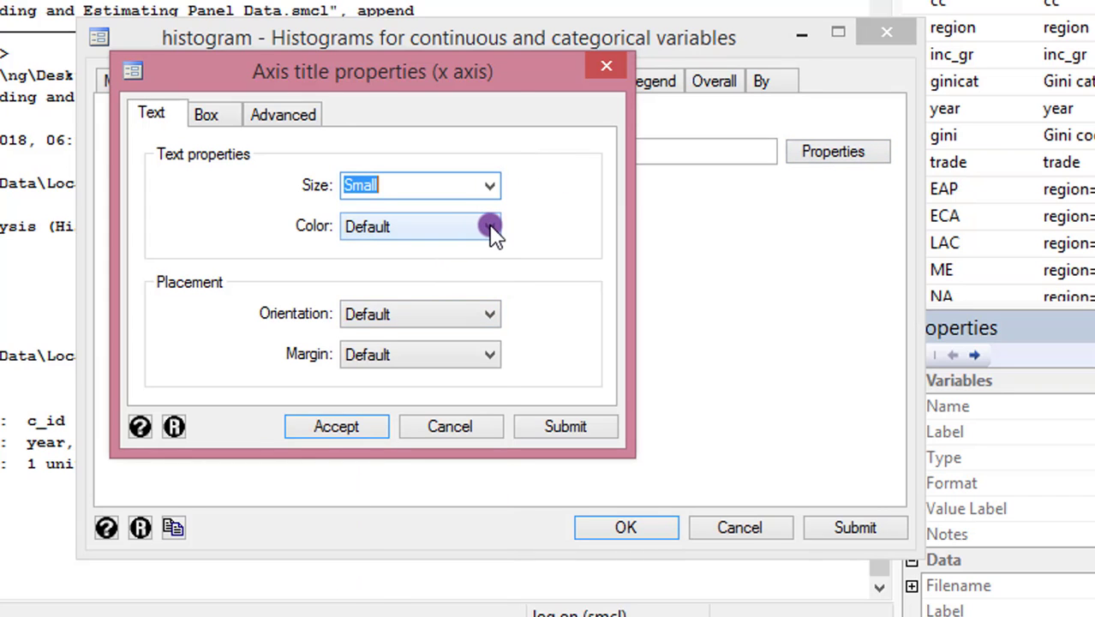
pyautogui.click(490, 227)
pyautogui.click(381, 286)
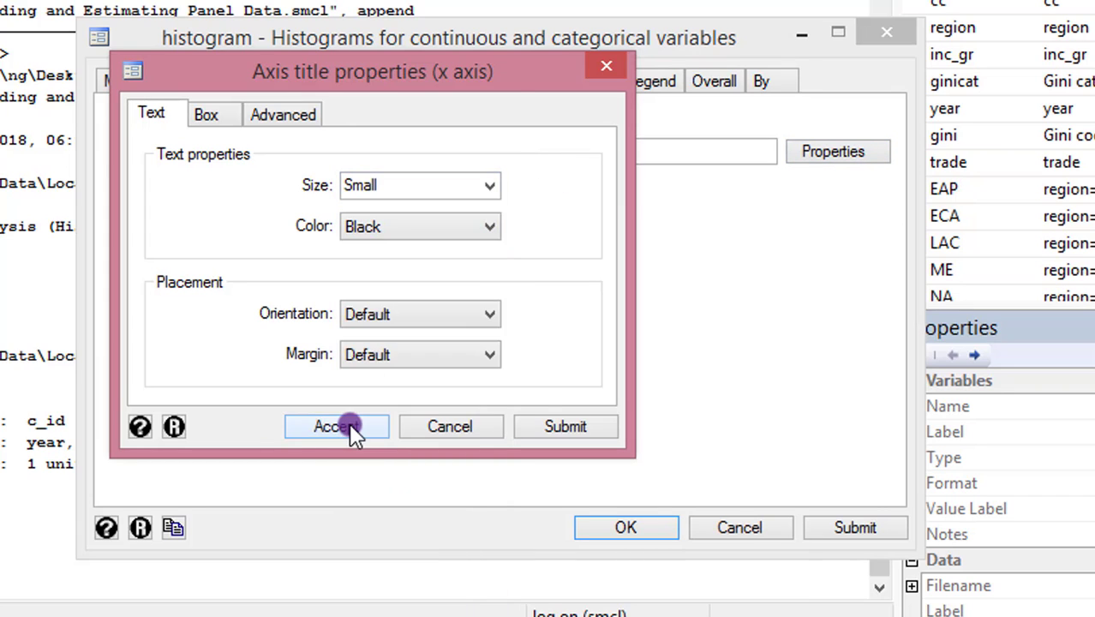
pyautogui.click(349, 422)
# Set the histogram's overall title to "Global Gini Coefficient"
pyautogui.click(590, 82)
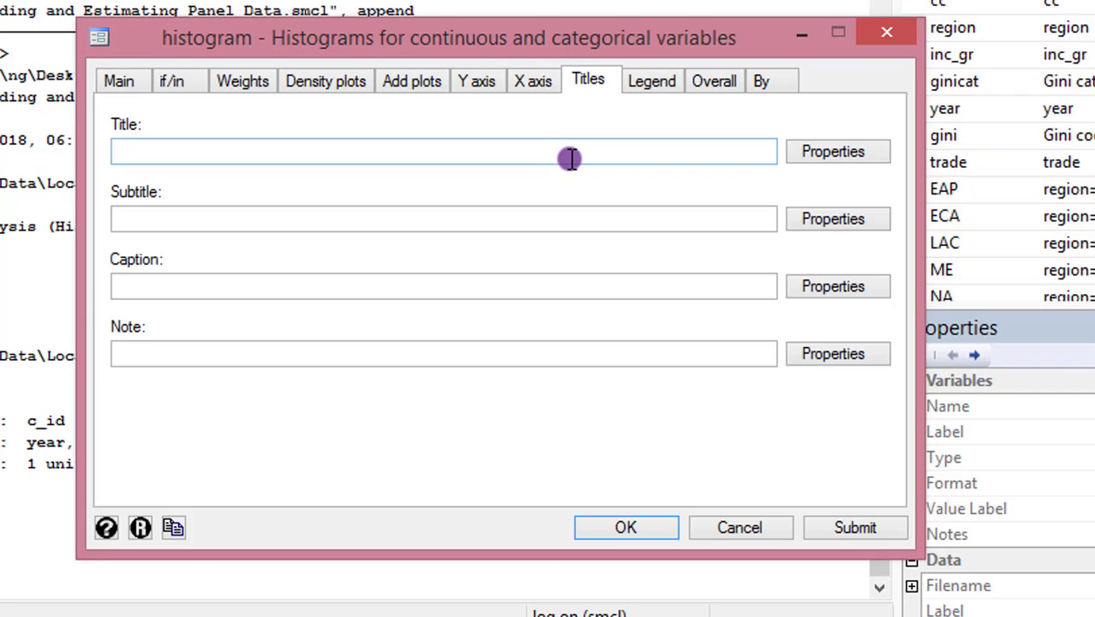
pyautogui.click(570, 156)
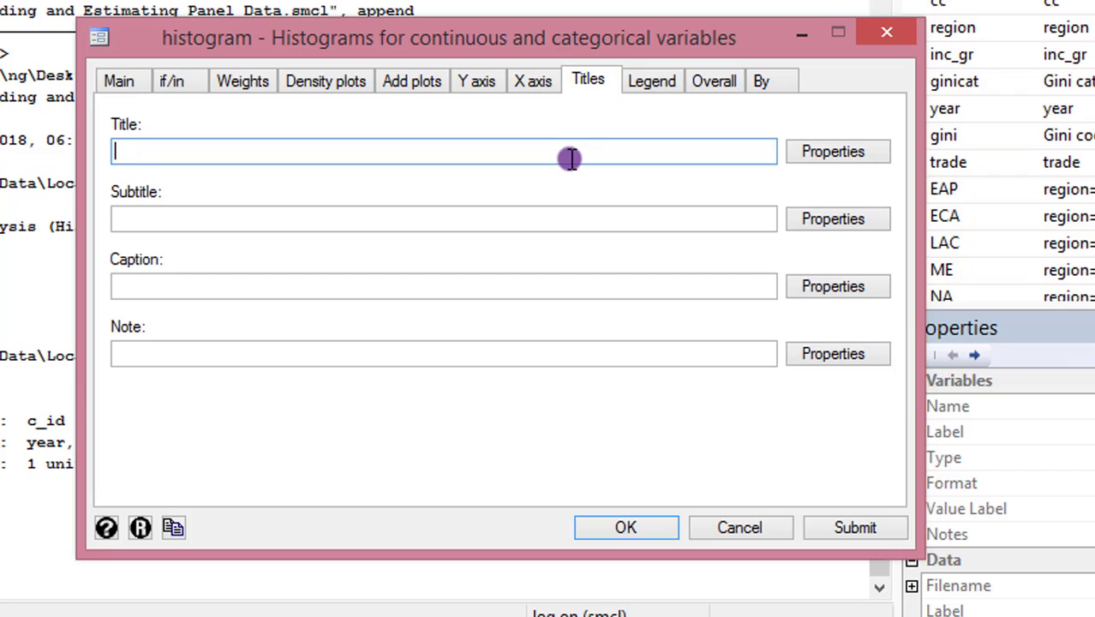
pyautogui.write('Global Gini Coefficient')
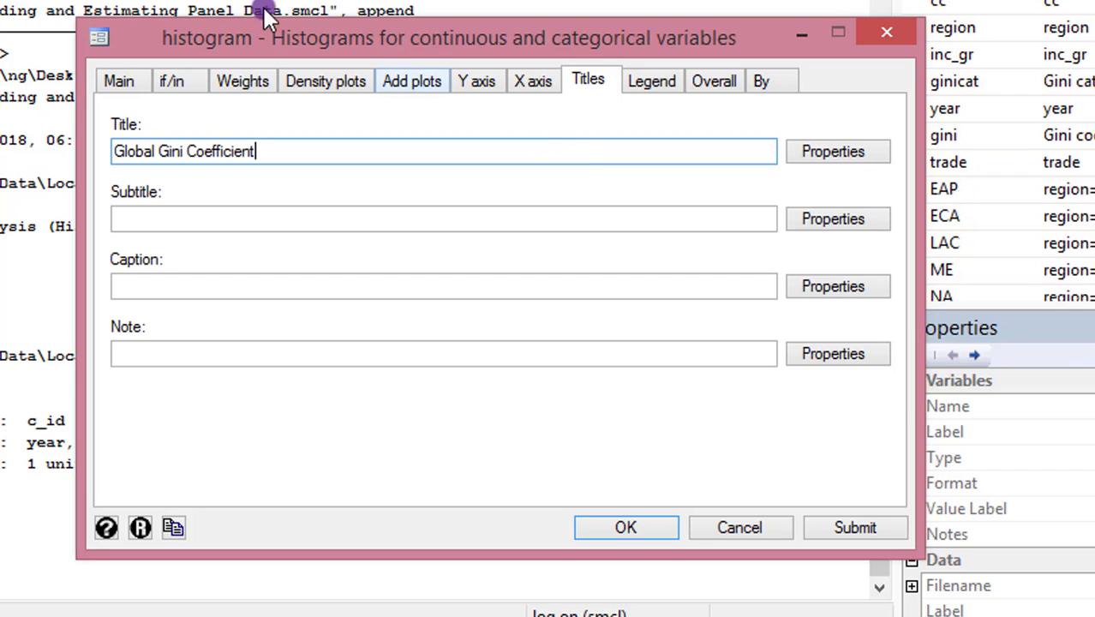
# Review the histogram's variable, bin, axis and title settings, and generate the graph
pyautogui.click(116, 80)
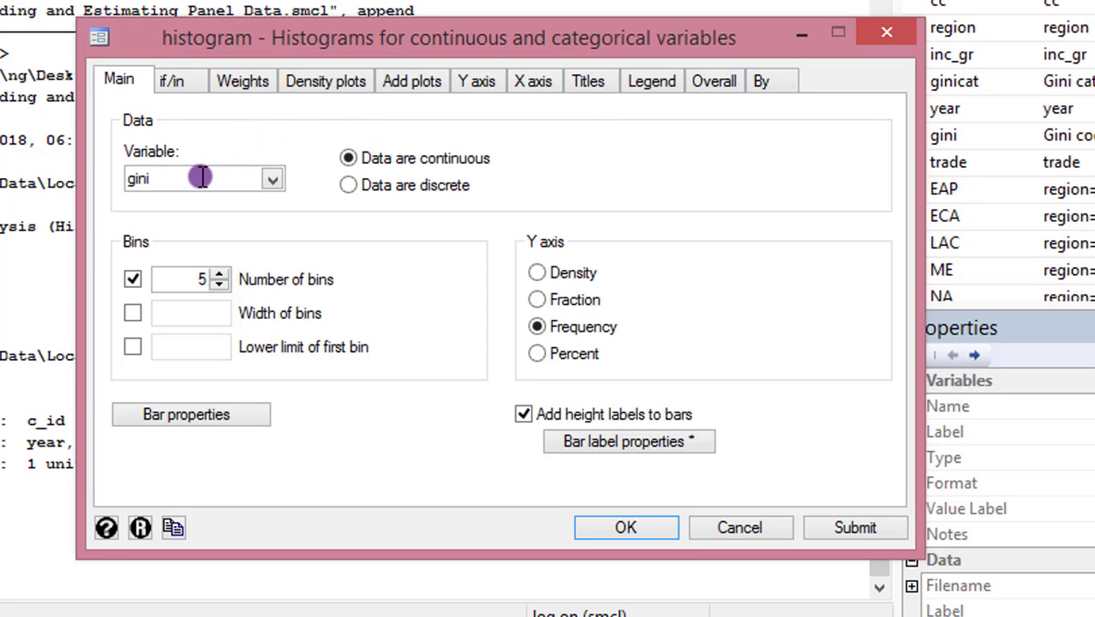
pyautogui.click(196, 286)
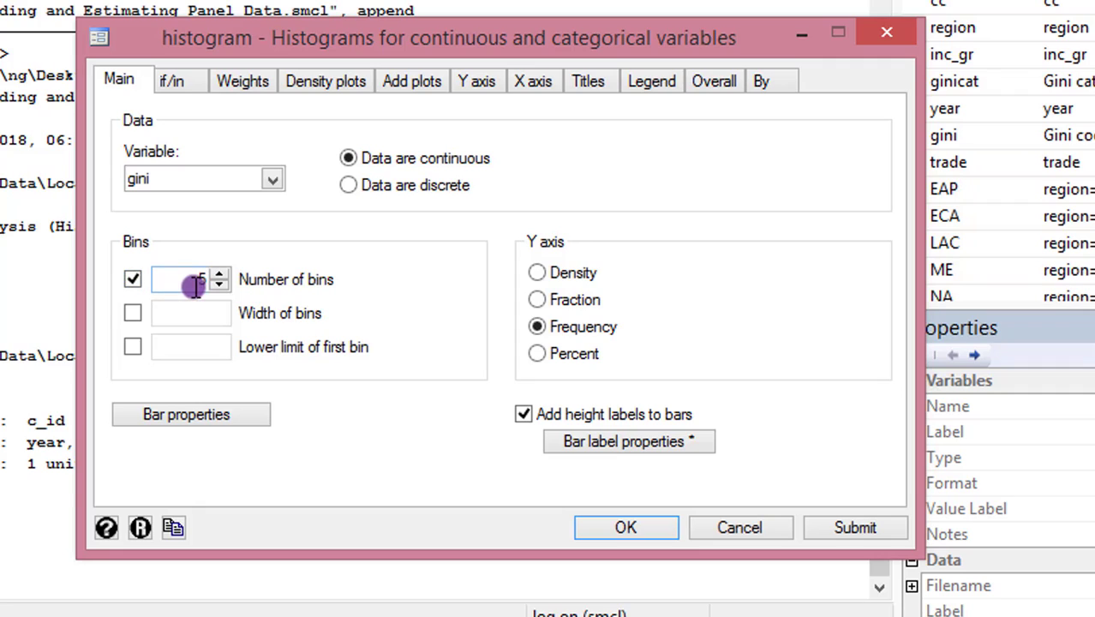
pyautogui.click(352, 157)
pyautogui.click(477, 83)
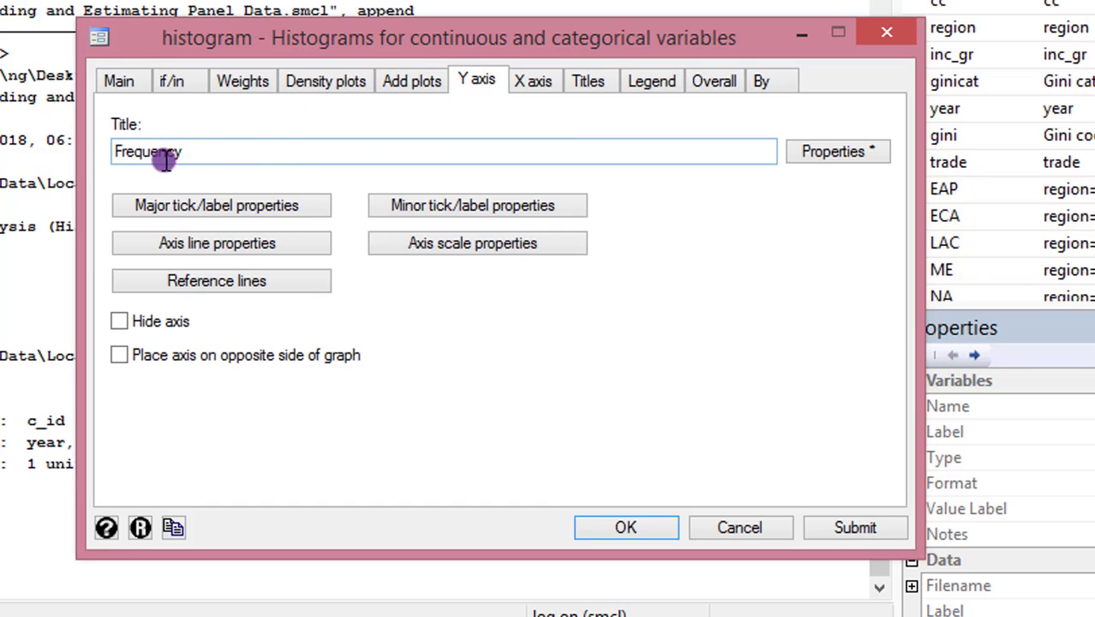
pyautogui.click(533, 83)
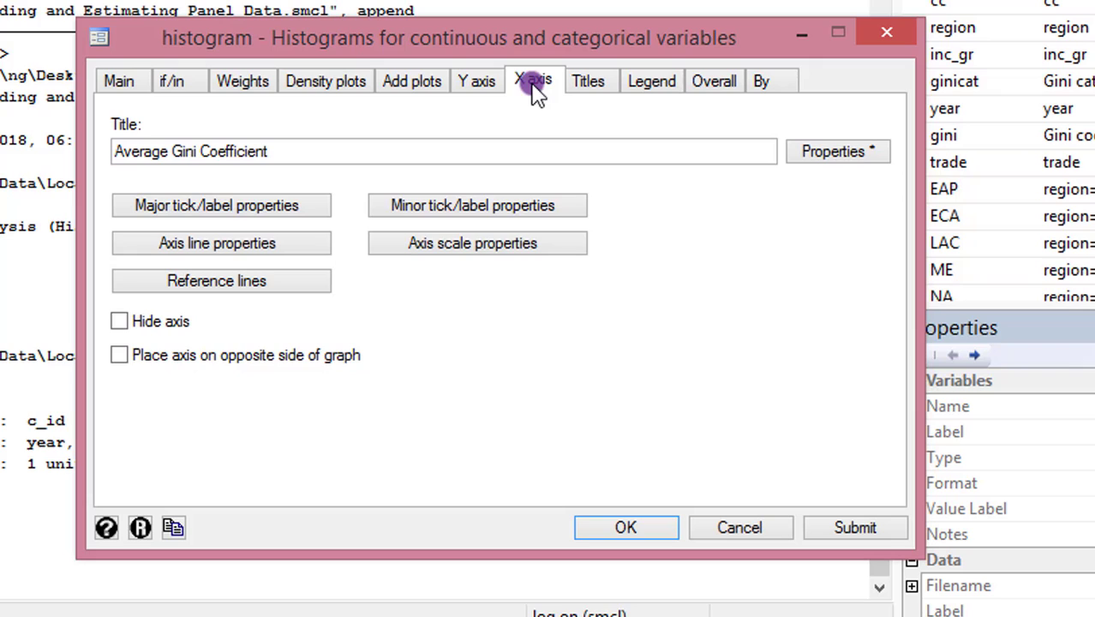
pyautogui.click(589, 85)
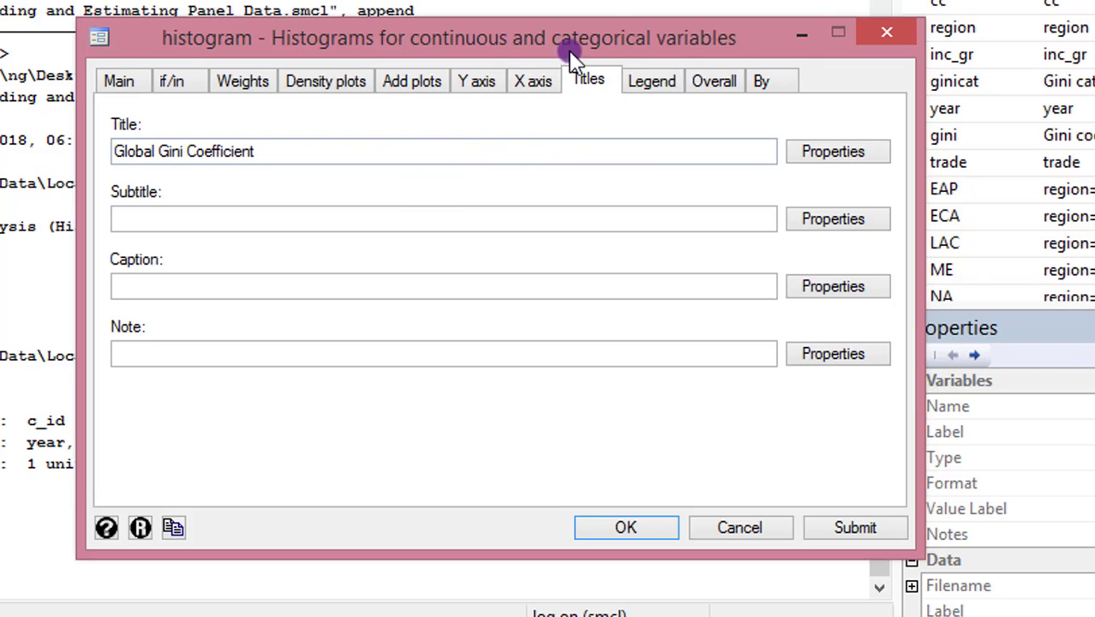
pyautogui.click(628, 524)
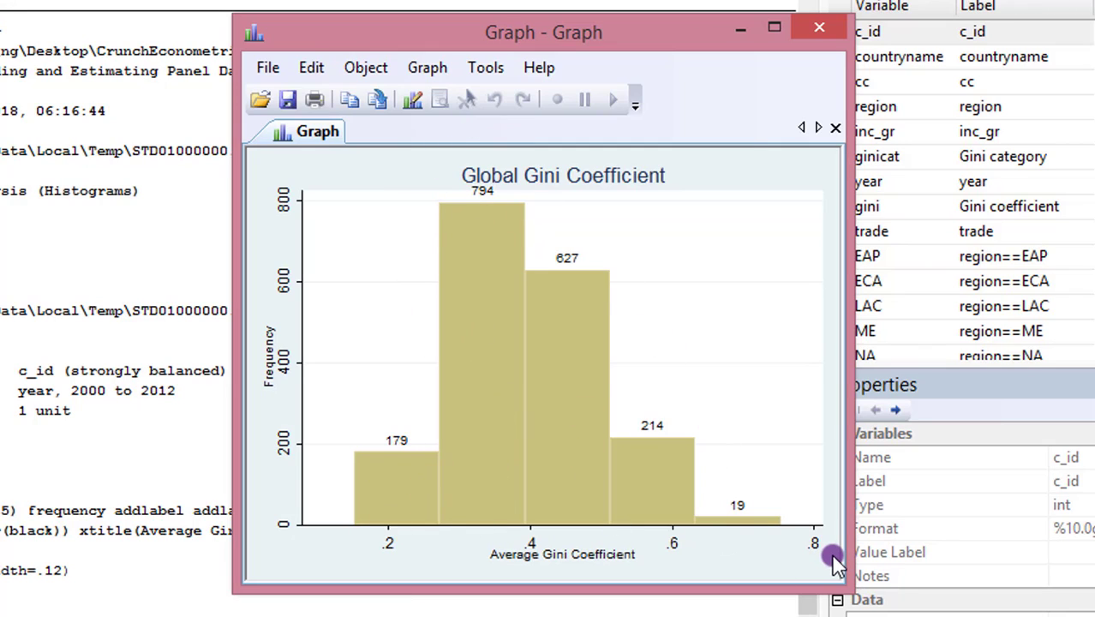
# Close the graph and highlight the histogram command in the results output
pyautogui.click(823, 26)
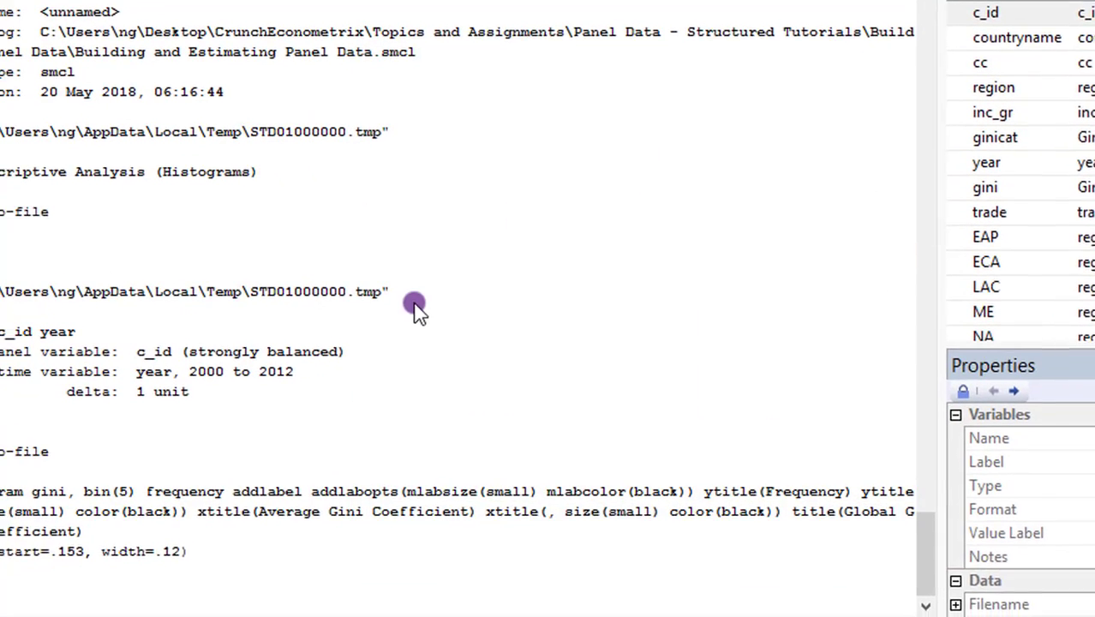
pyautogui.moveTo(34, 478); pyautogui.dragTo(176, 518)
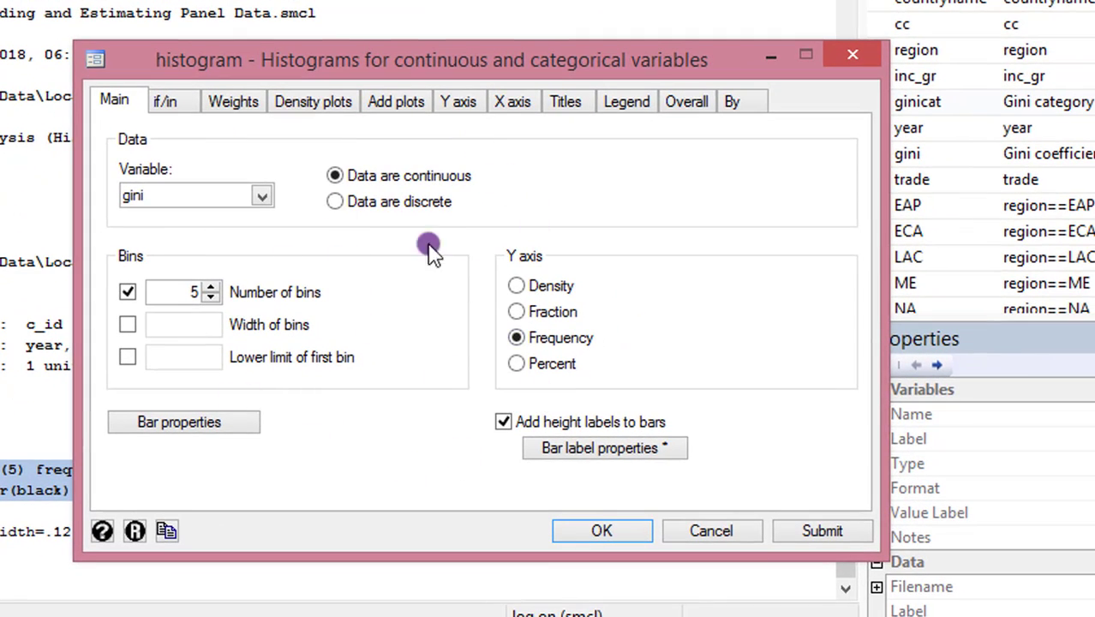
# Add a normal-density plot to the gini histogram, generate the graph, and close it after viewing
pyautogui.click(302, 105)
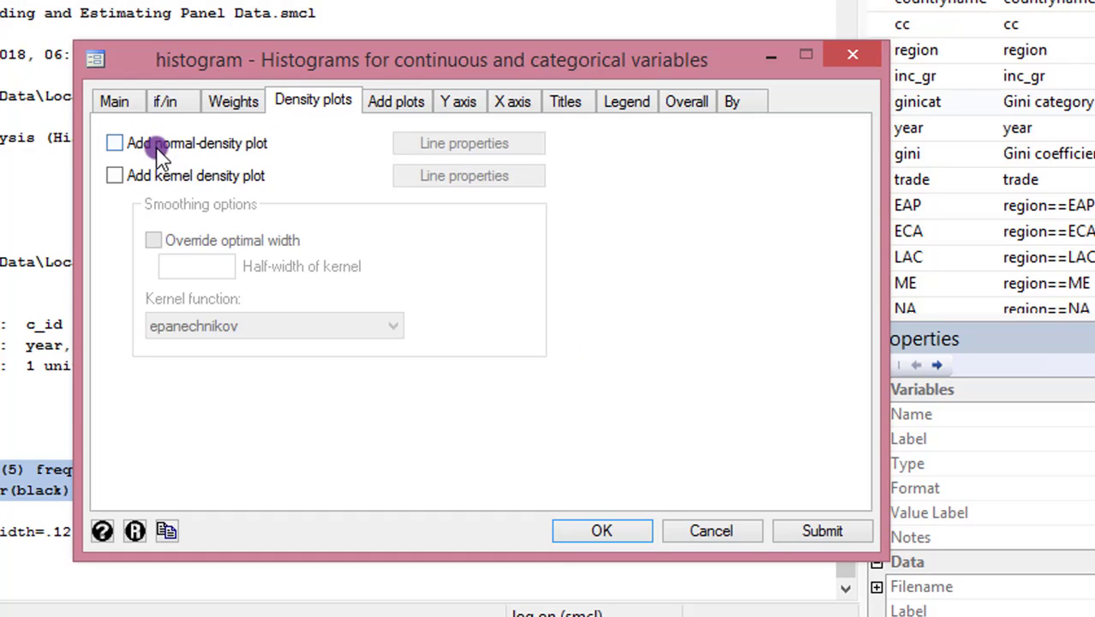
pyautogui.click(115, 144)
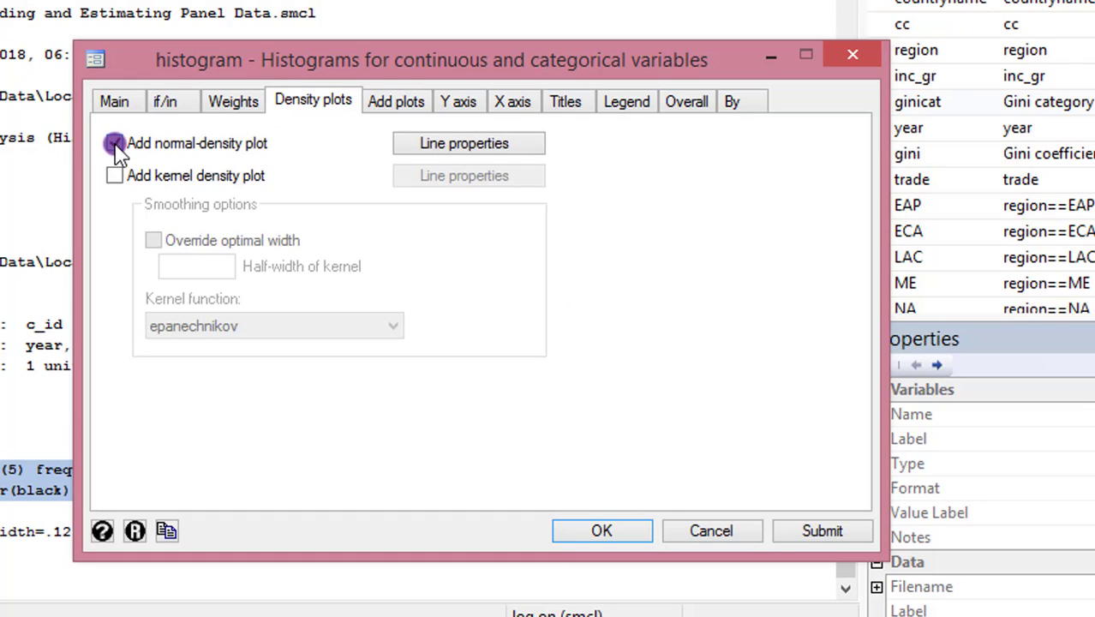
pyautogui.click(632, 533)
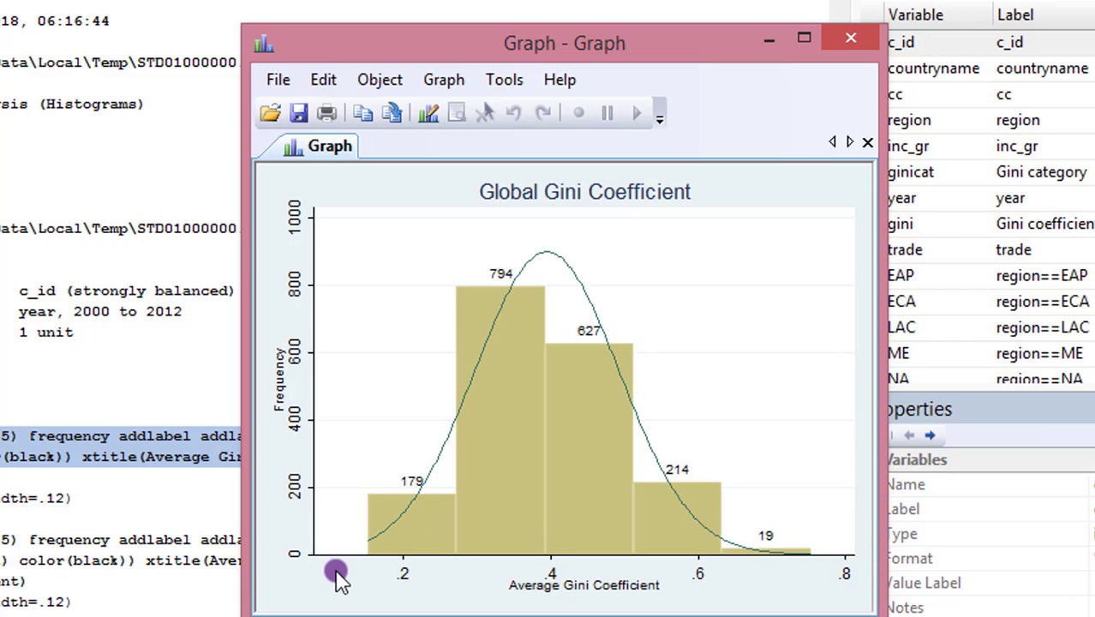
pyautogui.click(847, 40)
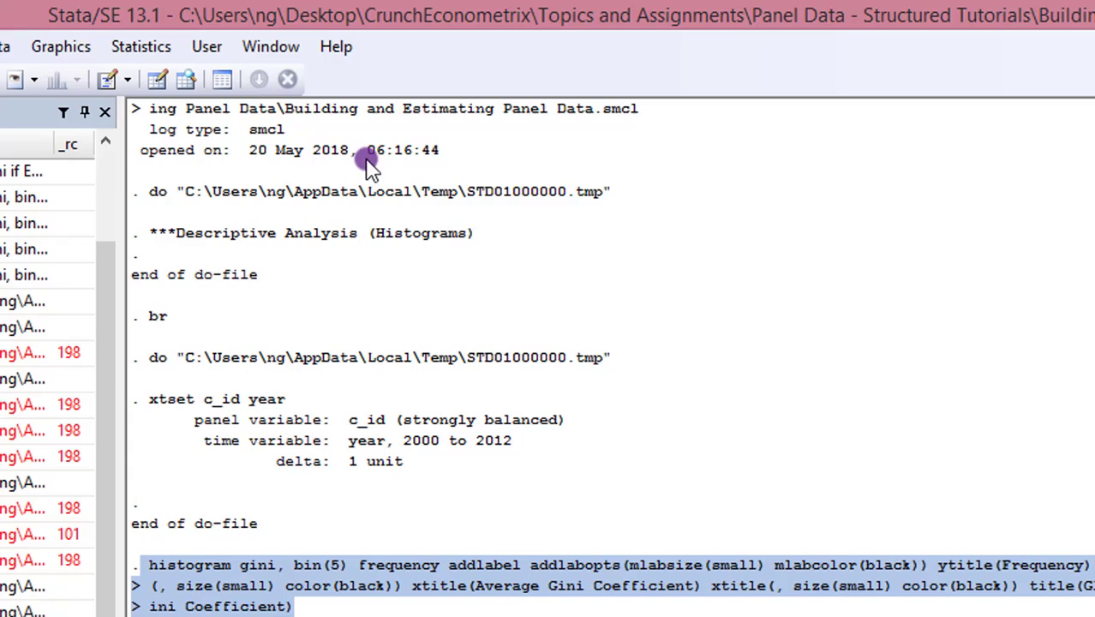
# Replace the gini histogram's normal-density plot with a kernel density plot using the epanechnikov function, and generate the graph
pyautogui.click(59, 47)
pyautogui.click(115, 201)
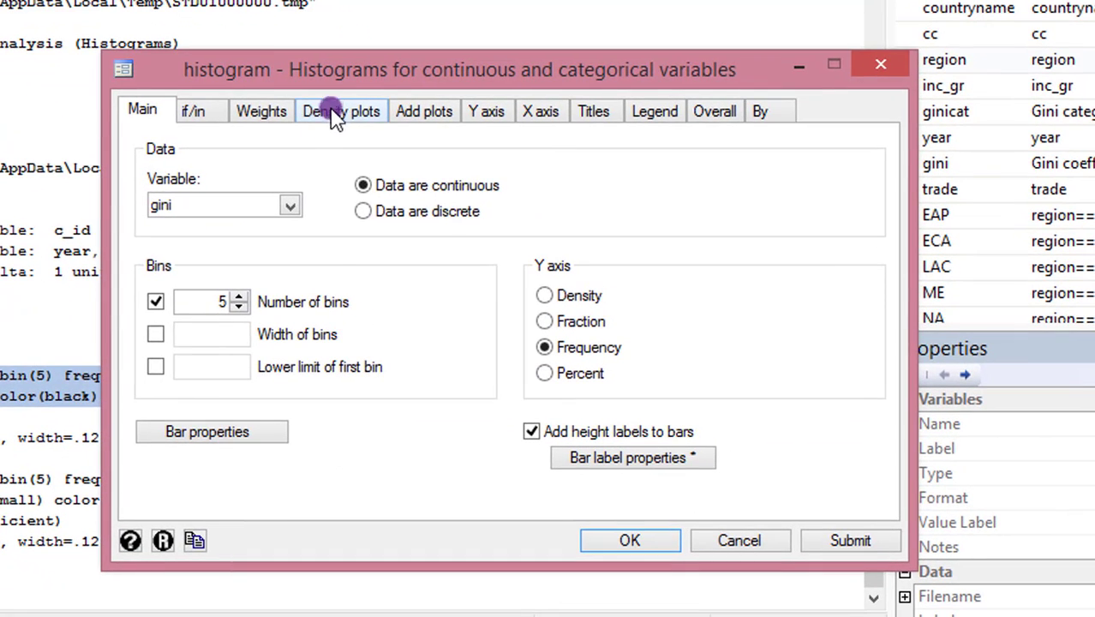
pyautogui.click(325, 124)
pyautogui.click(147, 155)
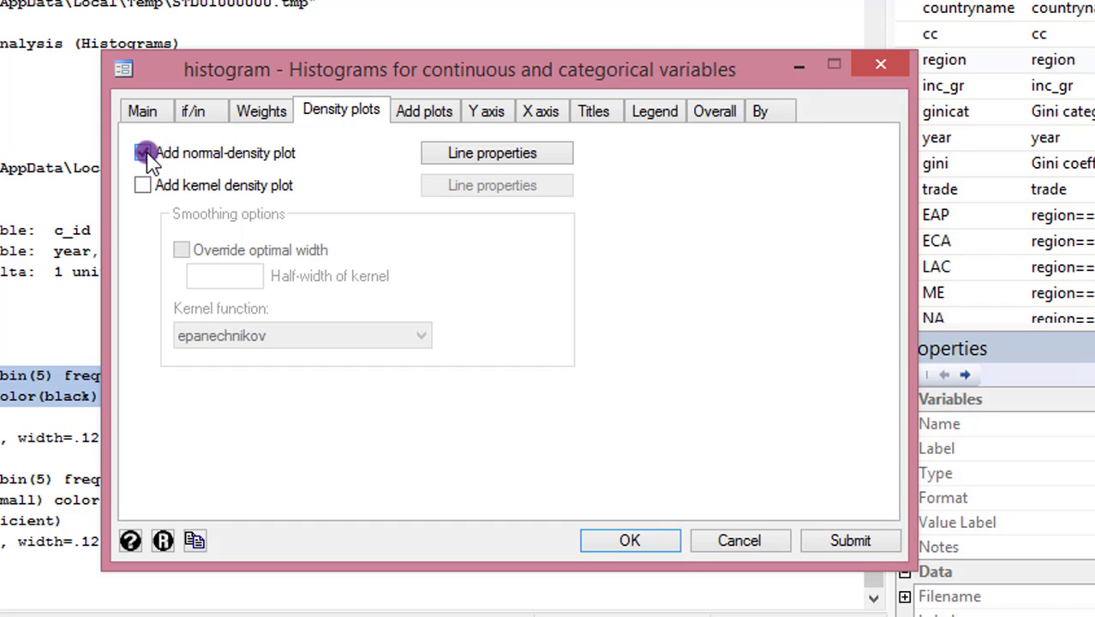
pyautogui.click(145, 154)
pyautogui.click(144, 186)
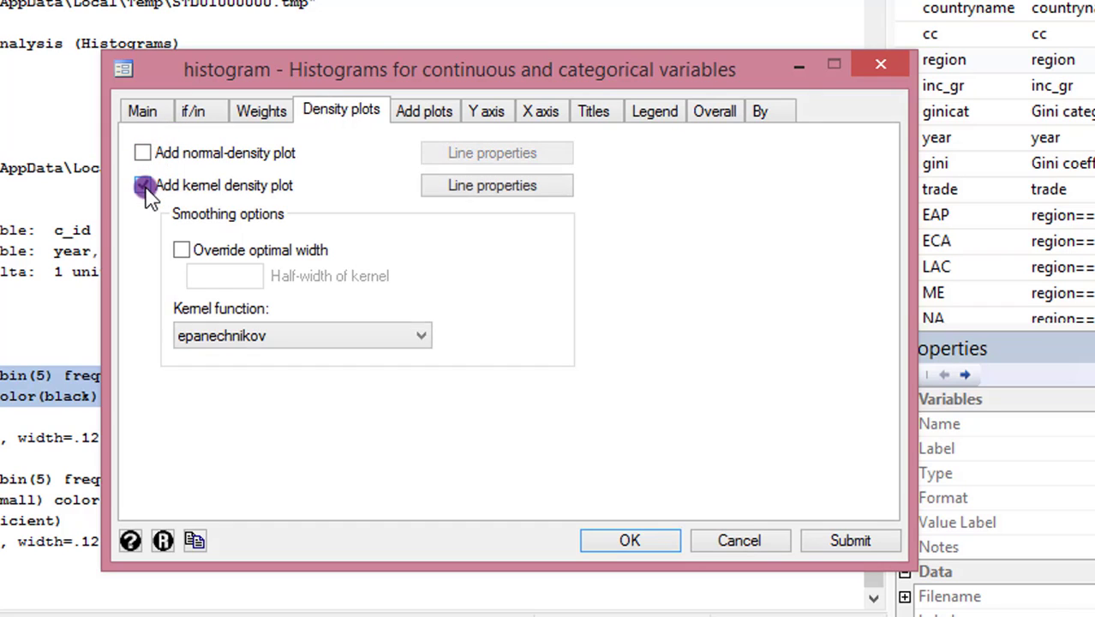
pyautogui.click(653, 541)
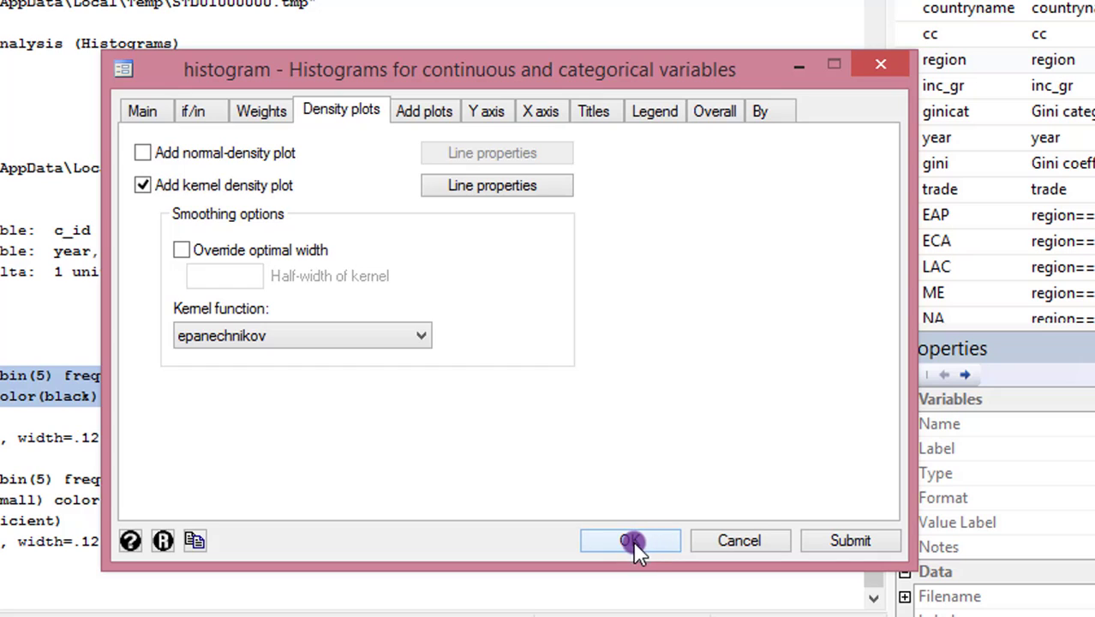
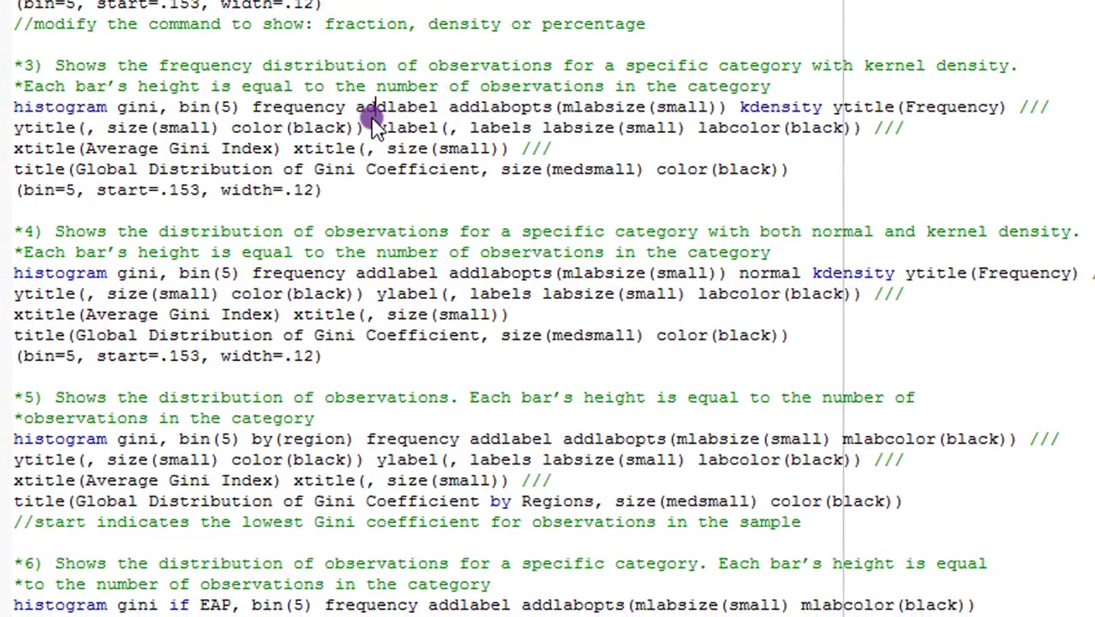
# Run the do-file's example 5 command for 5-bin gini frequency histograms by region, and close the graph after viewing
pyautogui.scroll(3, 184, 170)
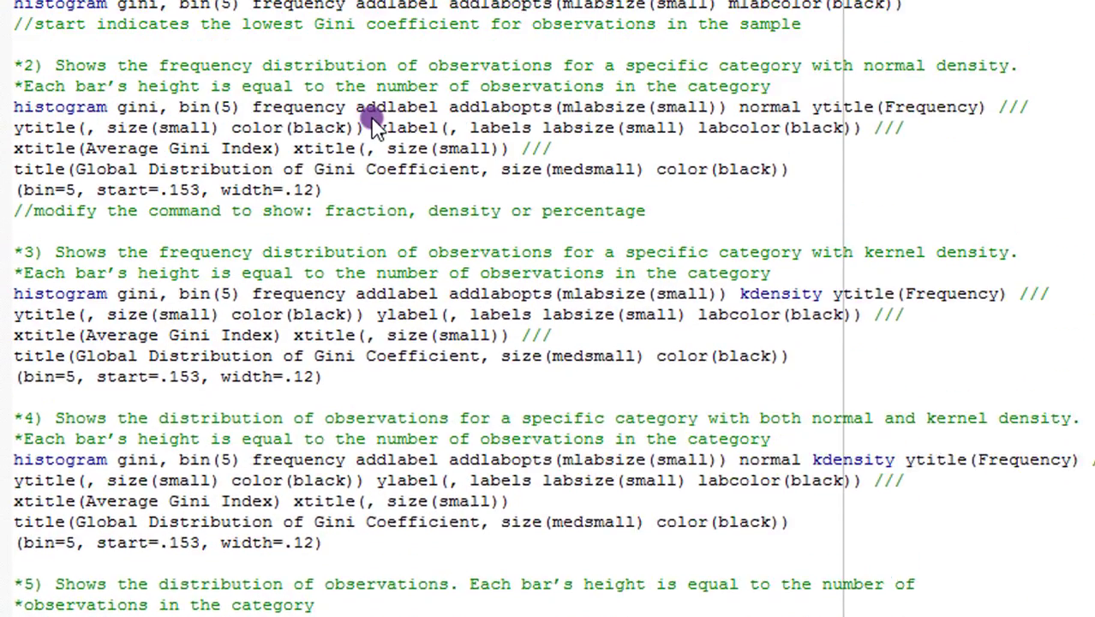
pyautogui.scroll(1, 372, 126)
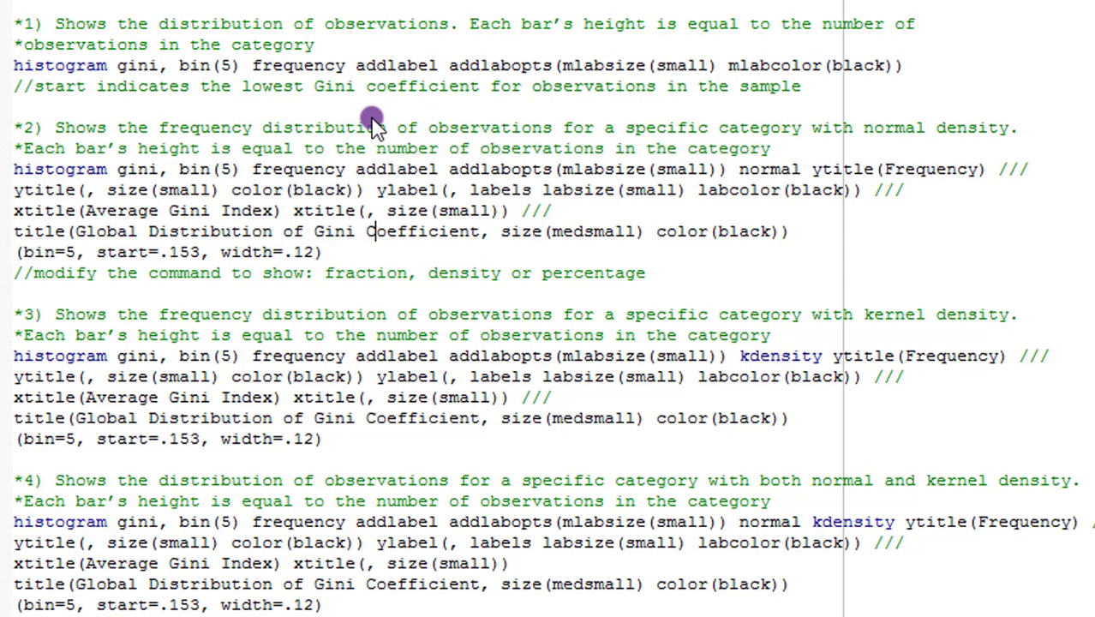
pyautogui.scroll(-4, 372, 126)
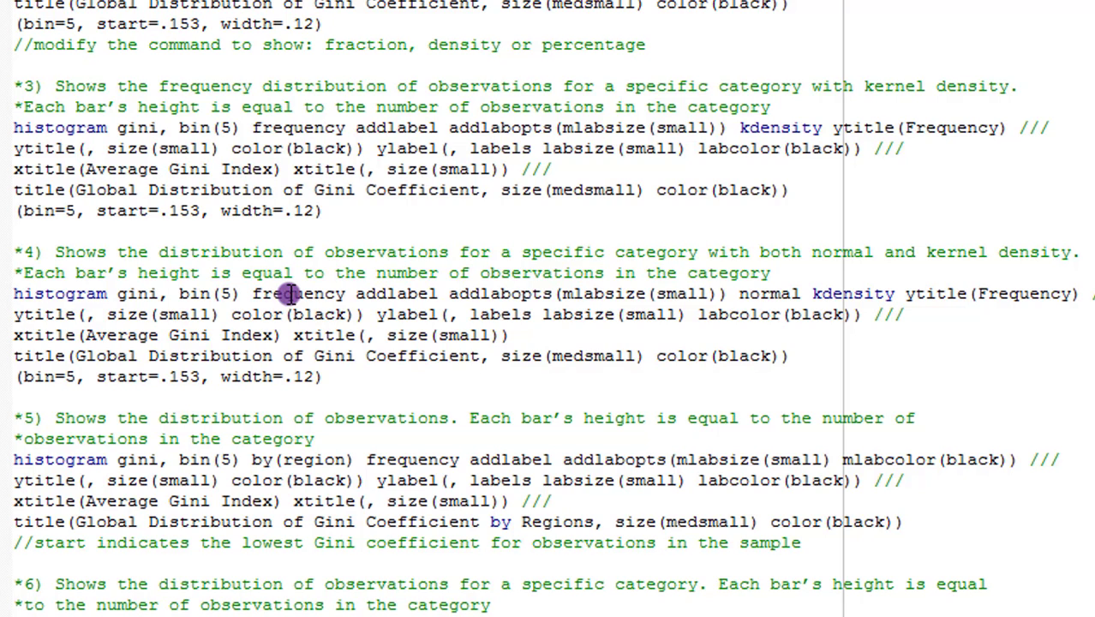
pyautogui.scroll(-5, 290, 294)
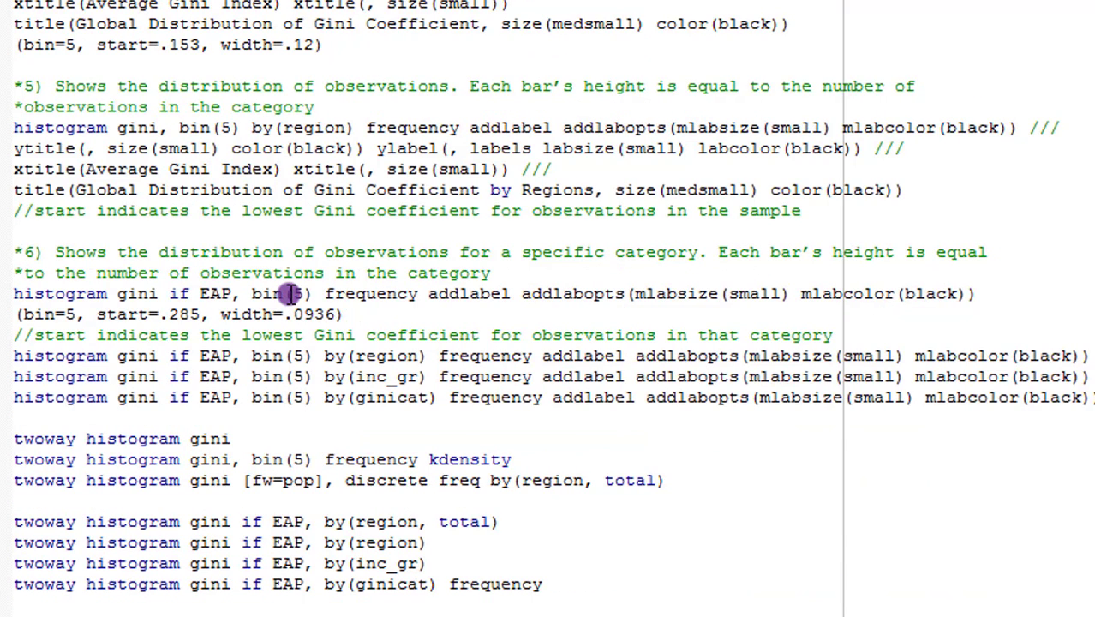
pyautogui.click(14, 130)
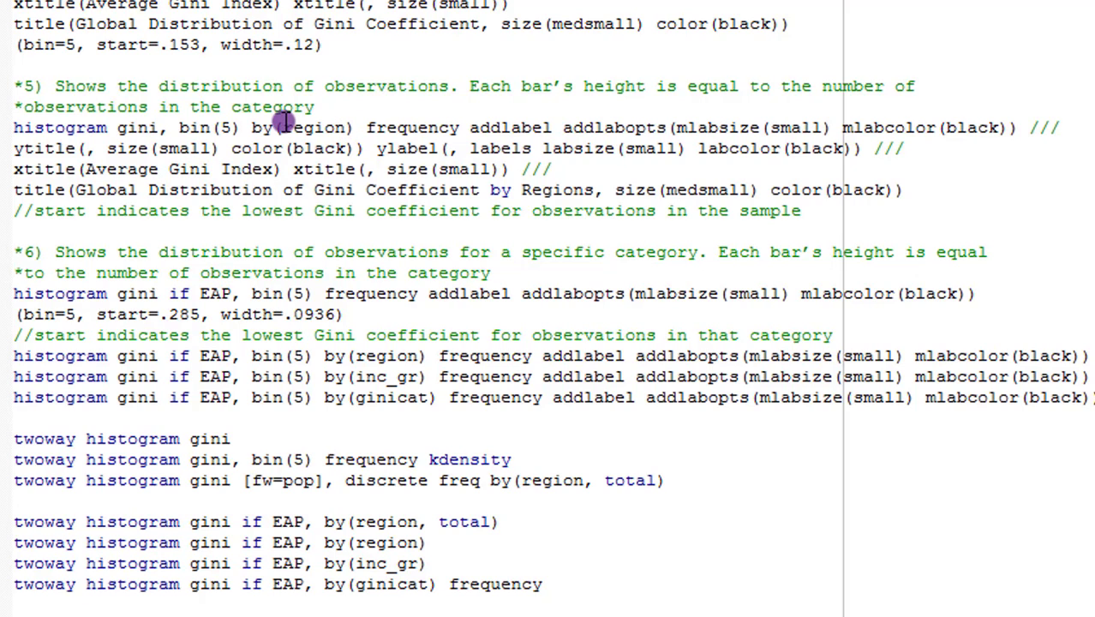
pyautogui.hotkey('shift', 'Down')
pyautogui.hotkey('shift', 'Down')
pyautogui.hotkey('shift', 'Down')
pyautogui.hotkey('shift', 'Down')
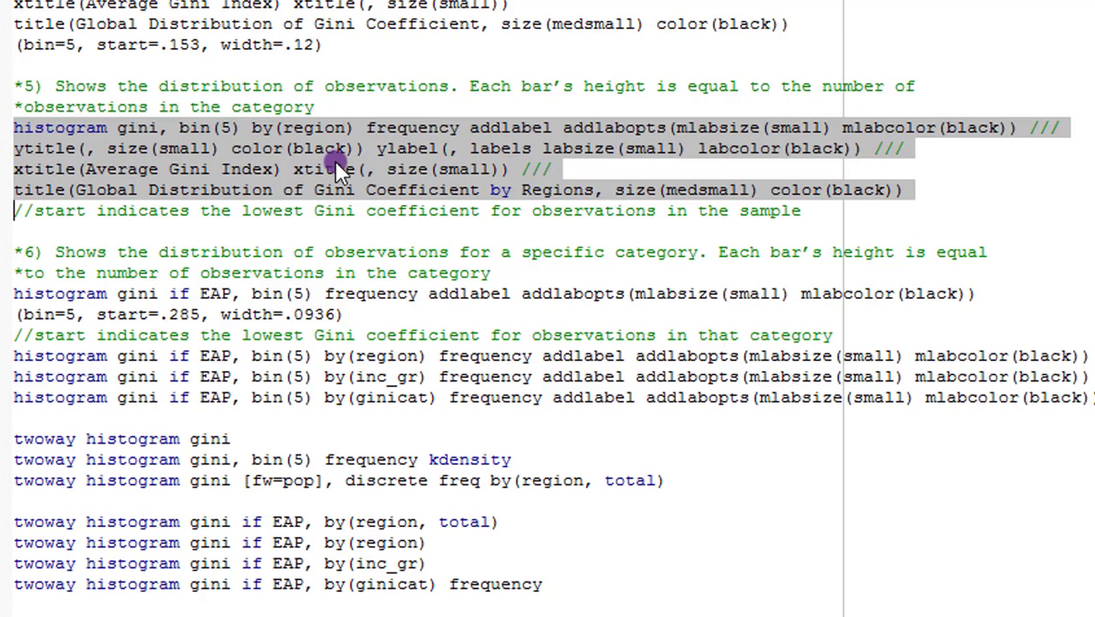
pyautogui.hotkey('ctrl', 'd')
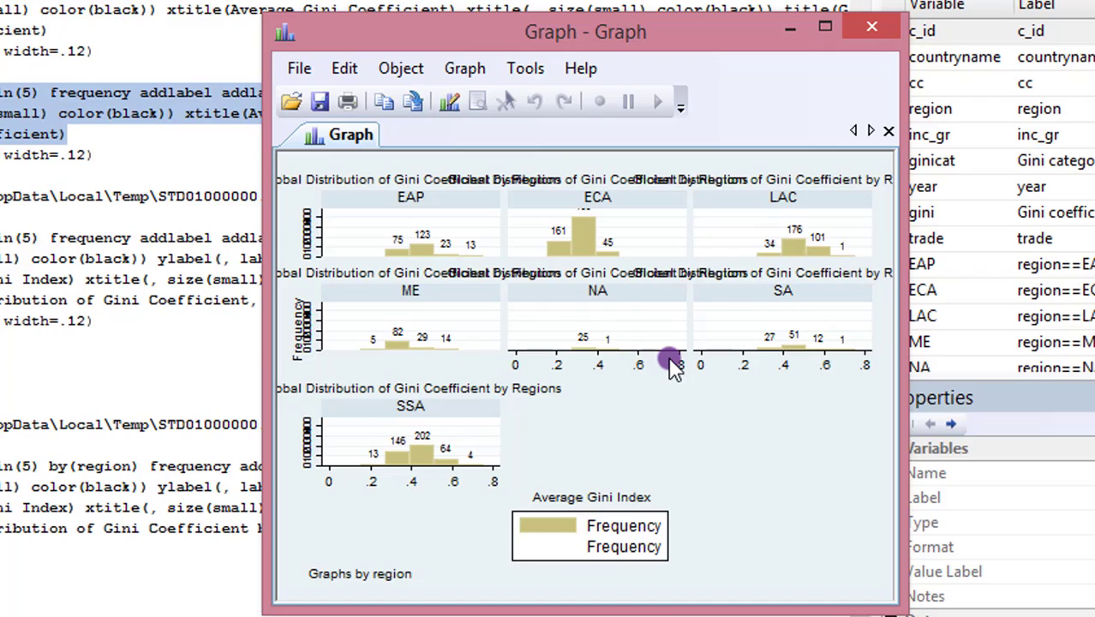
pyautogui.hotkey('alt', 'F4')
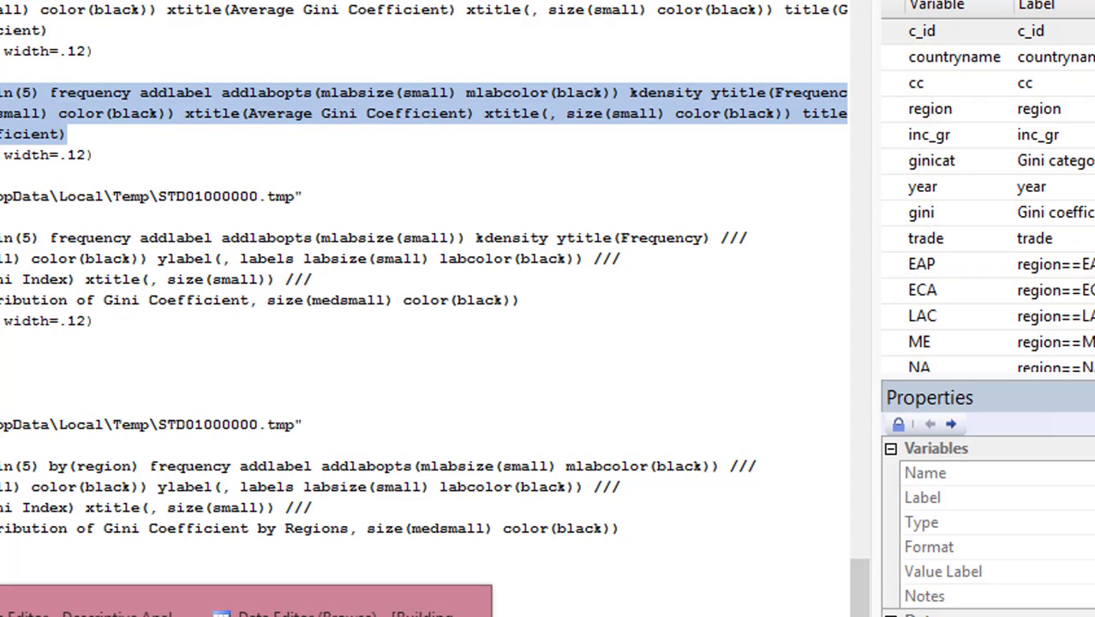
# Run the do-file's example 6 command for a 5-bin gini frequency histogram restricted to EAP, without any by() grouping
pyautogui.click(111, 600)
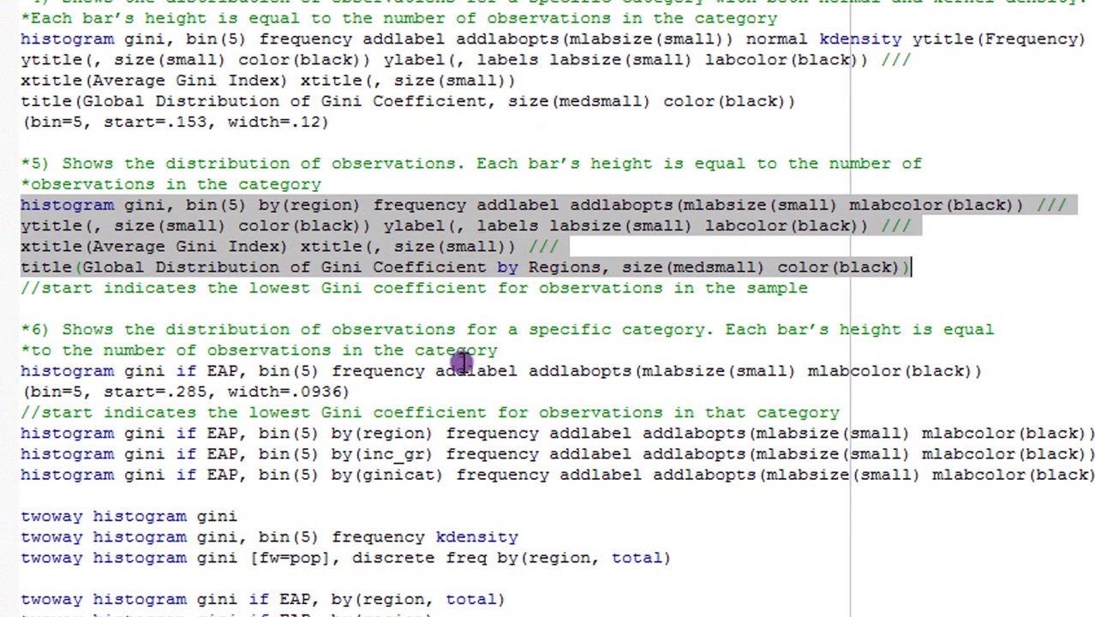
pyautogui.click(223, 382)
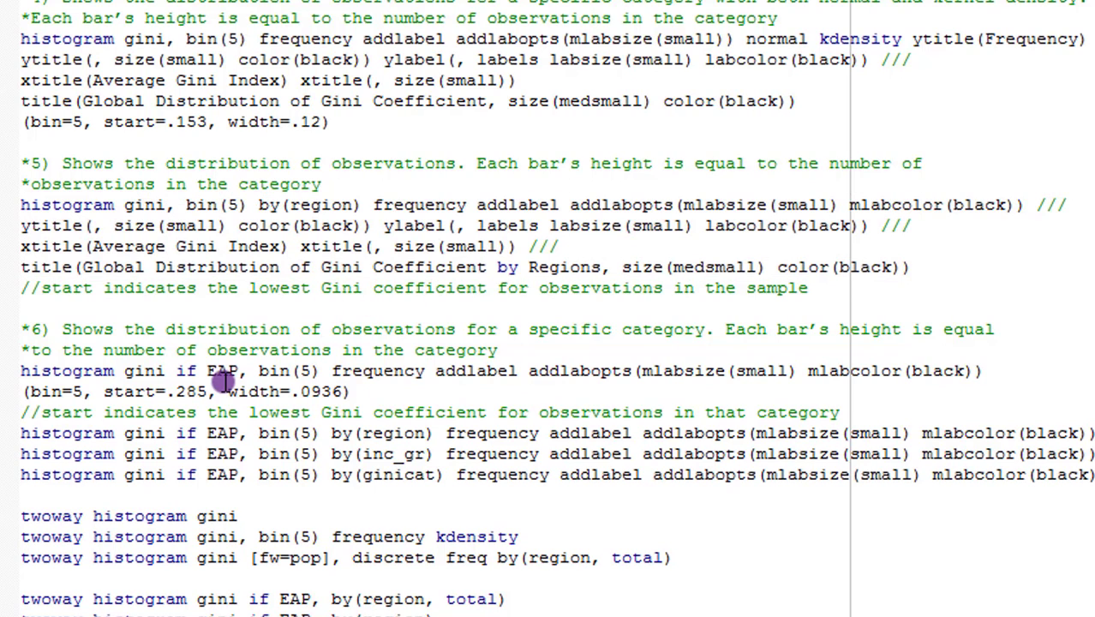
pyautogui.click(319, 412)
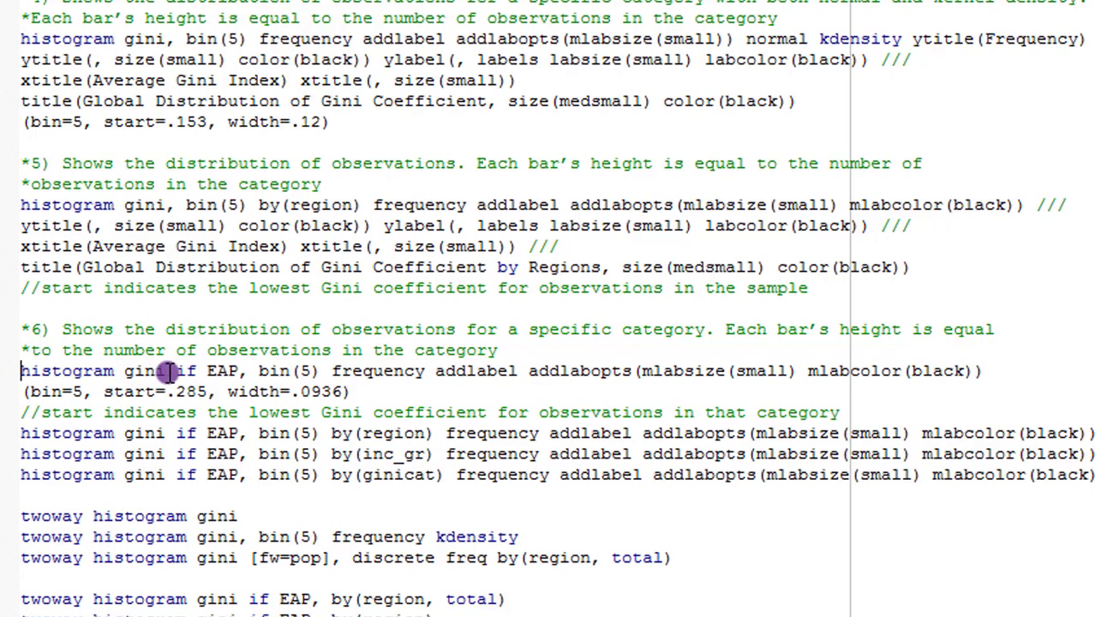
pyautogui.click(24, 375)
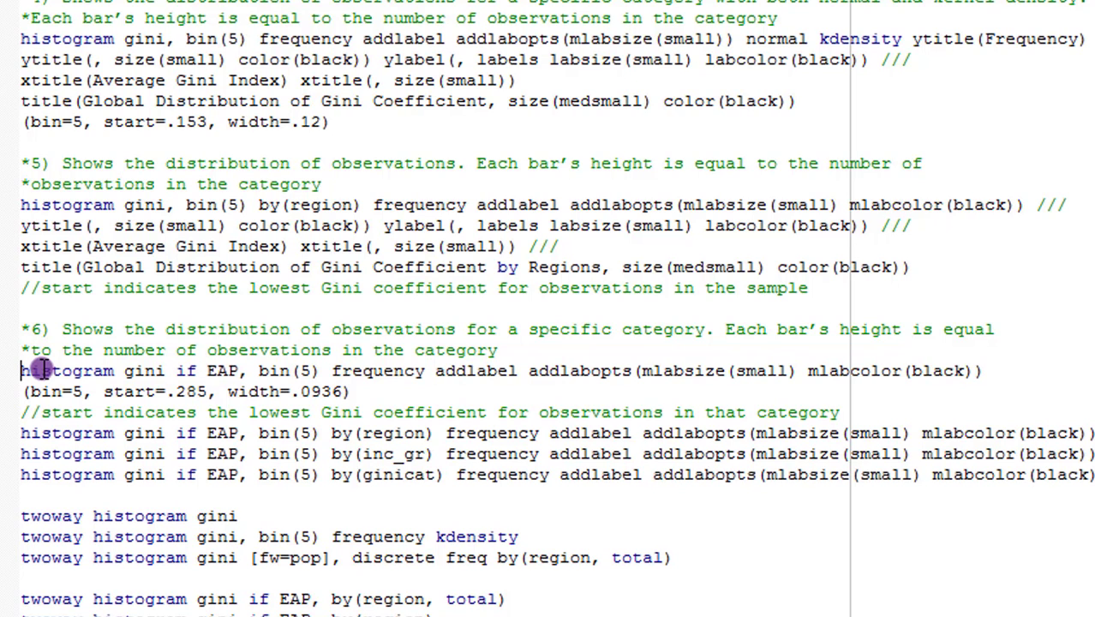
pyautogui.hotkey('shift', 'End')
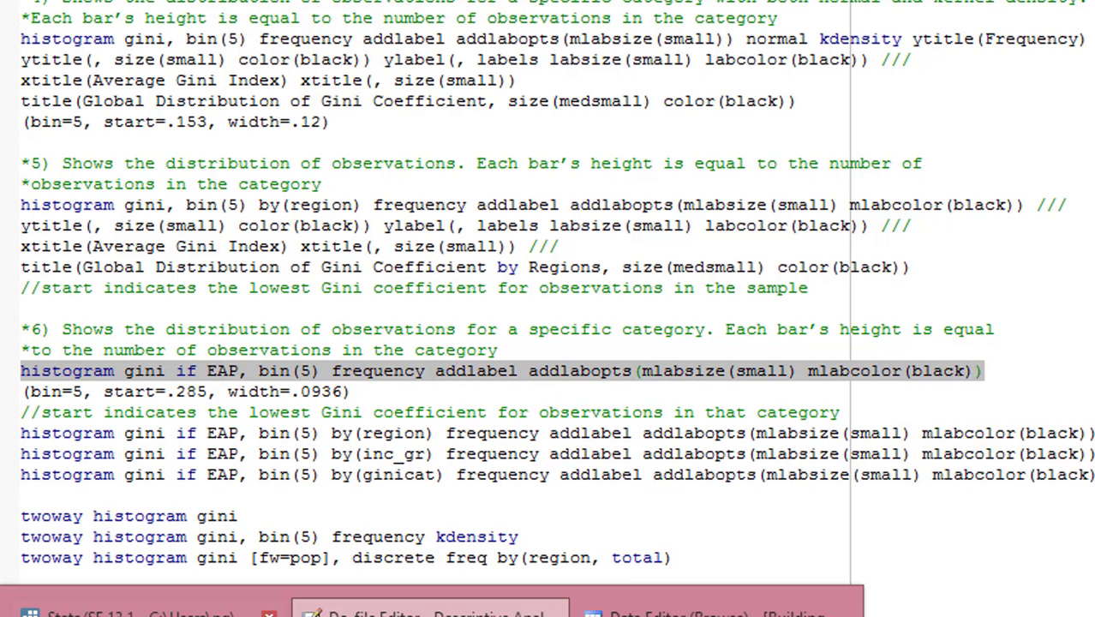
pyautogui.hotkey('ctrl', 'd')
pyautogui.click(145, 610)
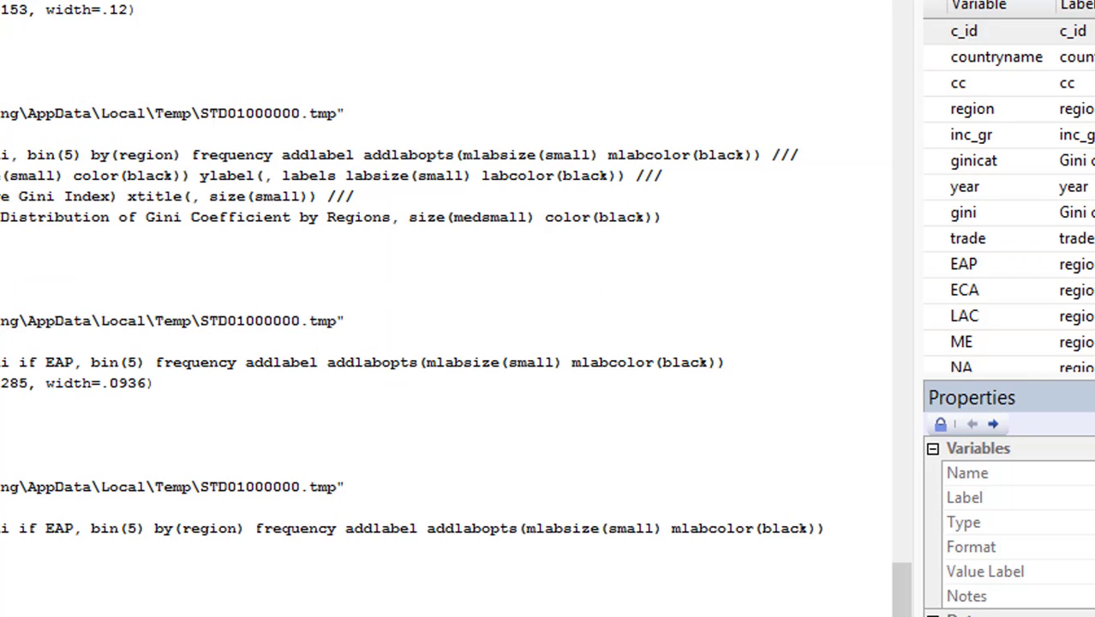
# Run the do-file command for the EAP gini frequency histograms grouped by inc_gr
pyautogui.click(103, 599)
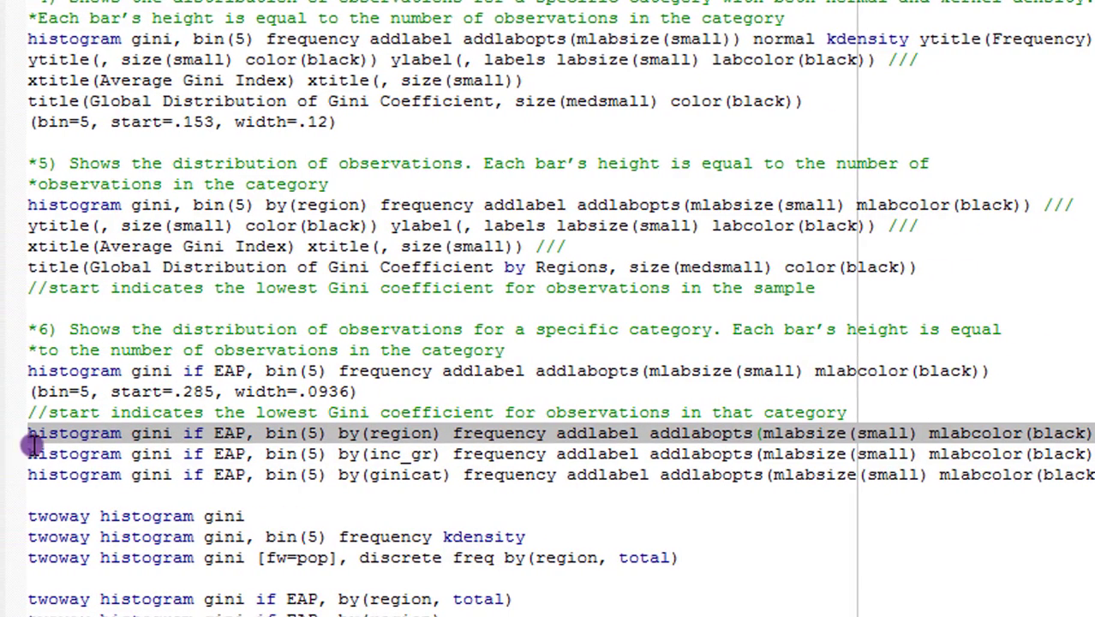
pyautogui.click(29, 449)
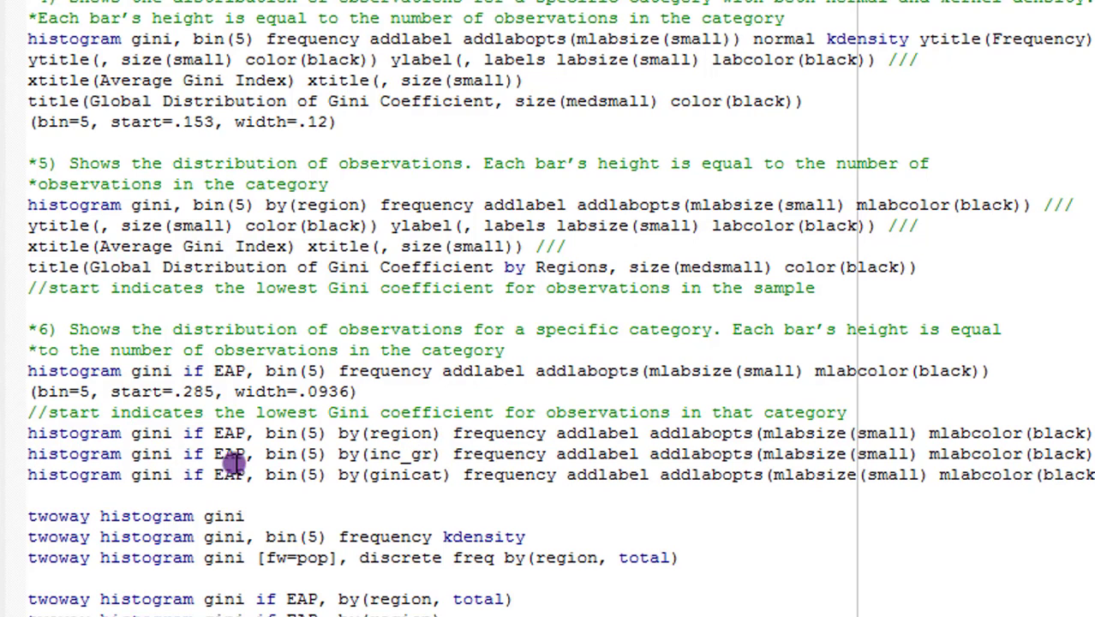
pyautogui.hotkey('ctrl', 'd')
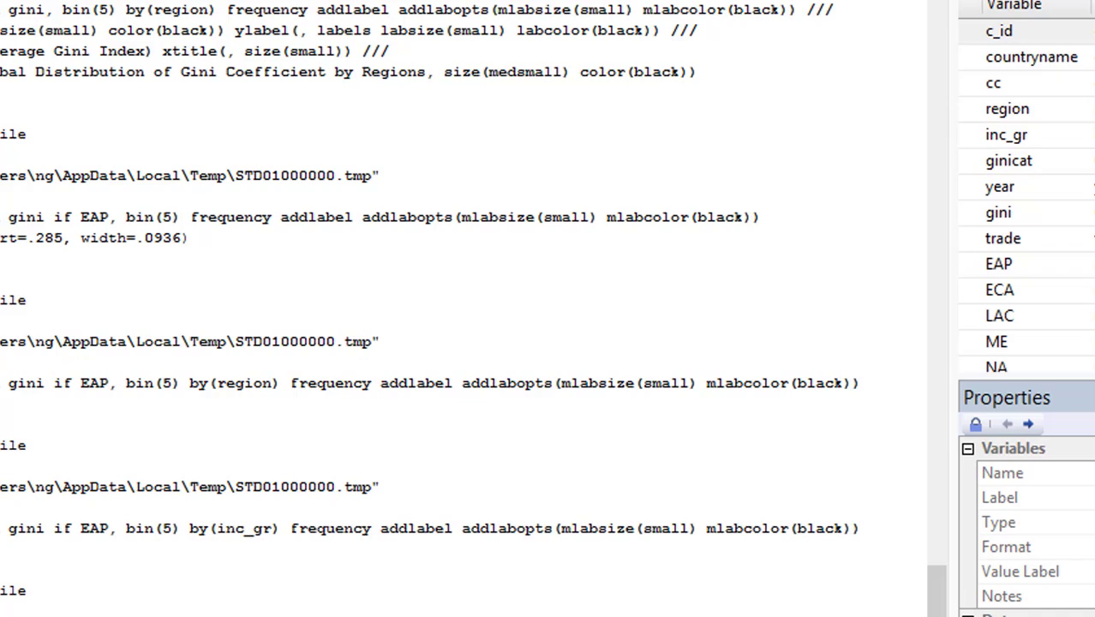
# Run the do-file command for the EAP gini frequency histograms grouped by ginicat
pyautogui.click(103, 599)
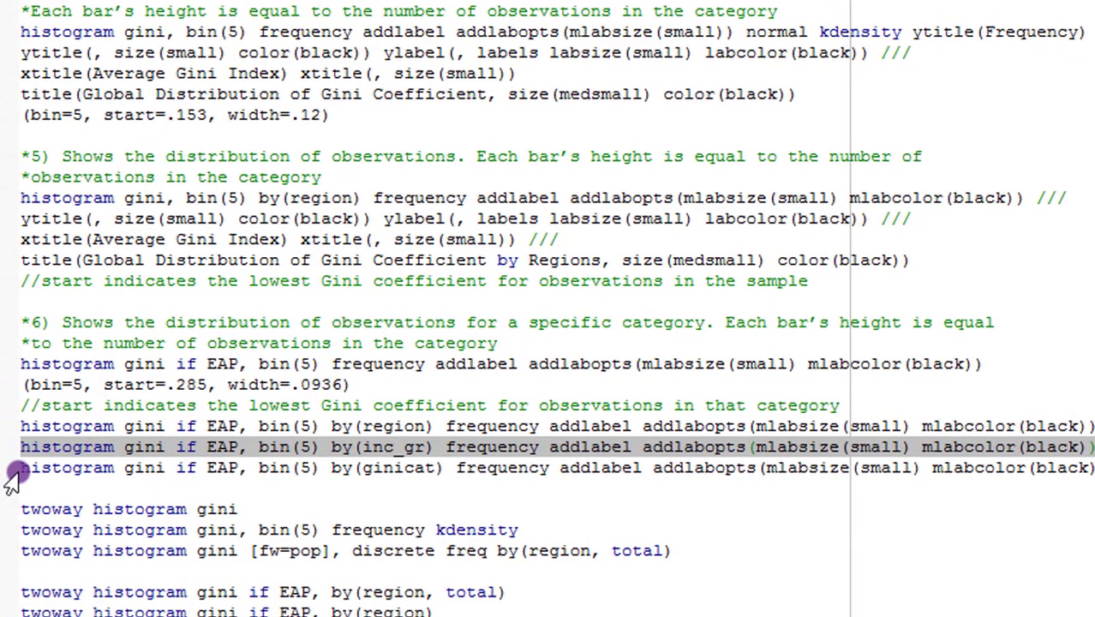
pyautogui.click(21, 468)
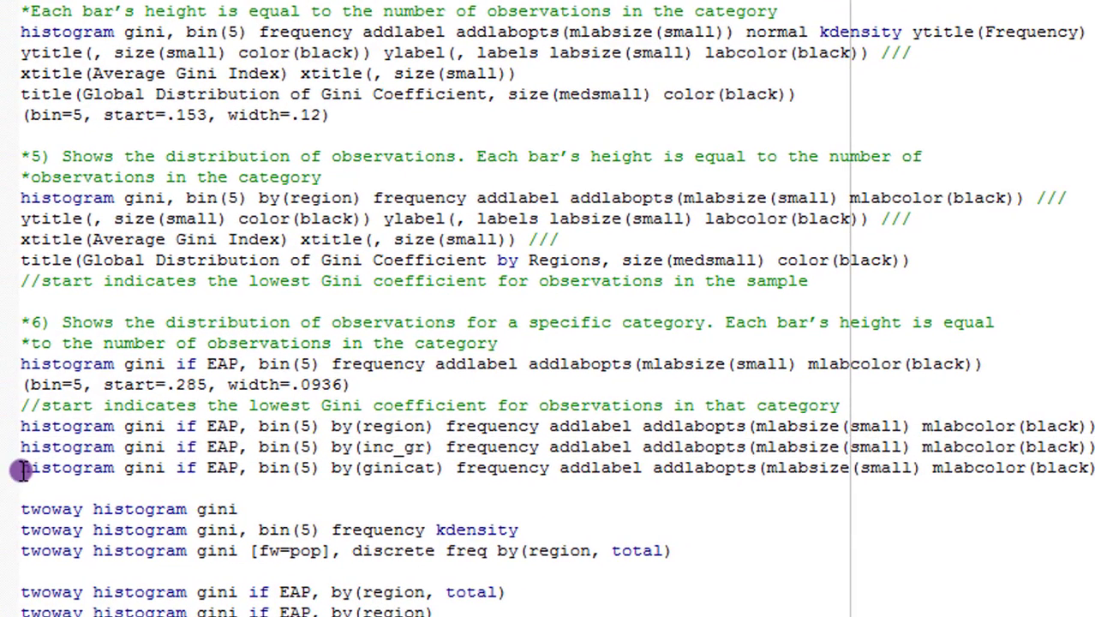
pyautogui.hotkey('shift', 'End')
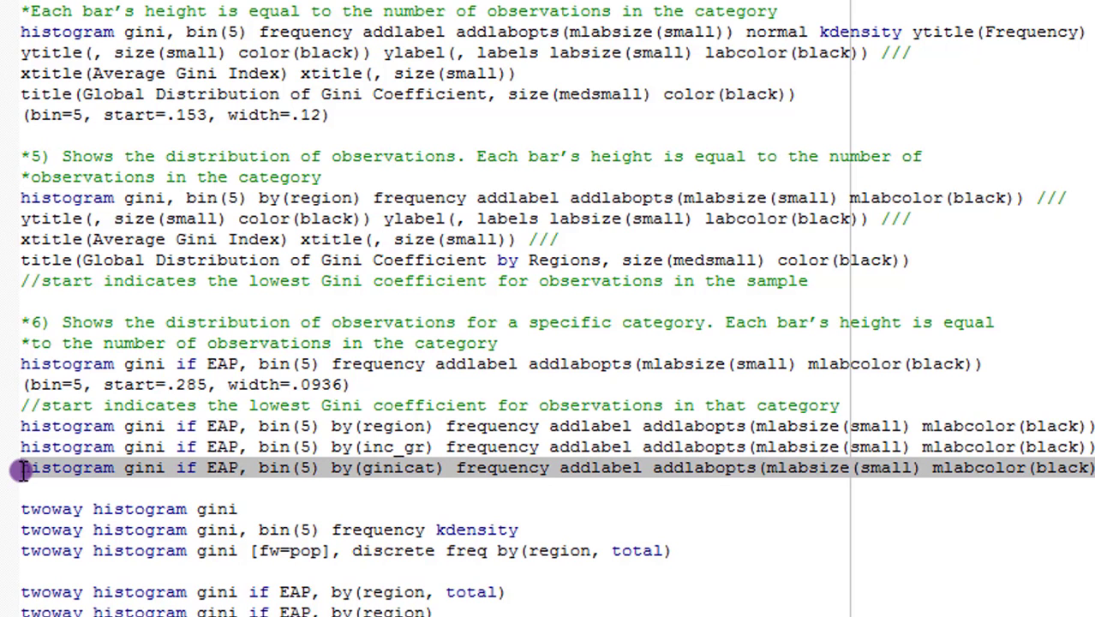
pyautogui.hotkey('ctrl', 'd')
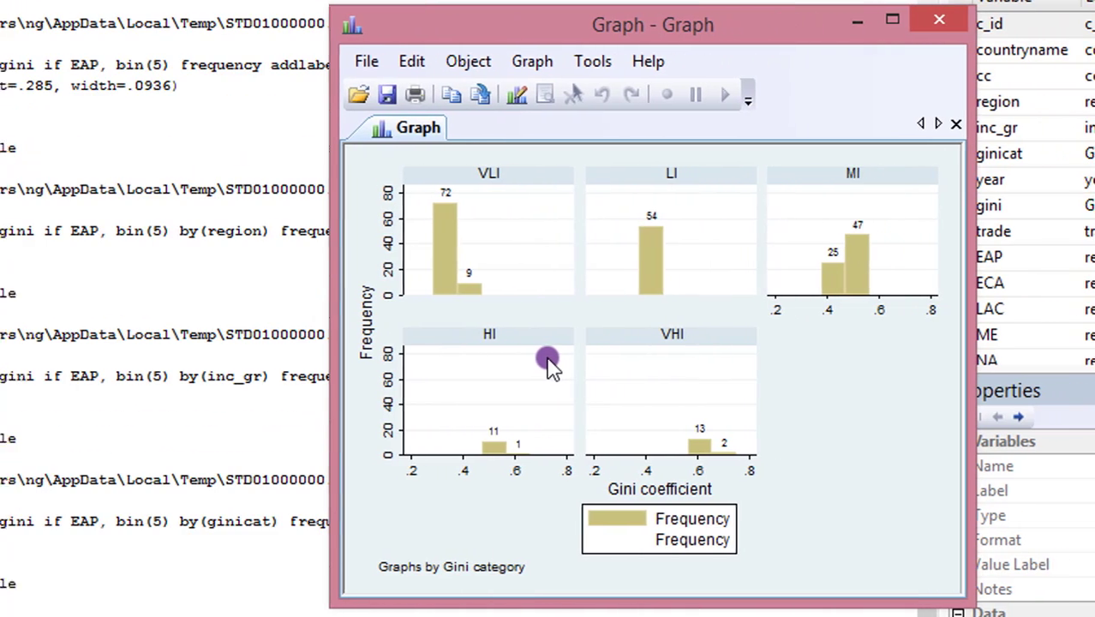